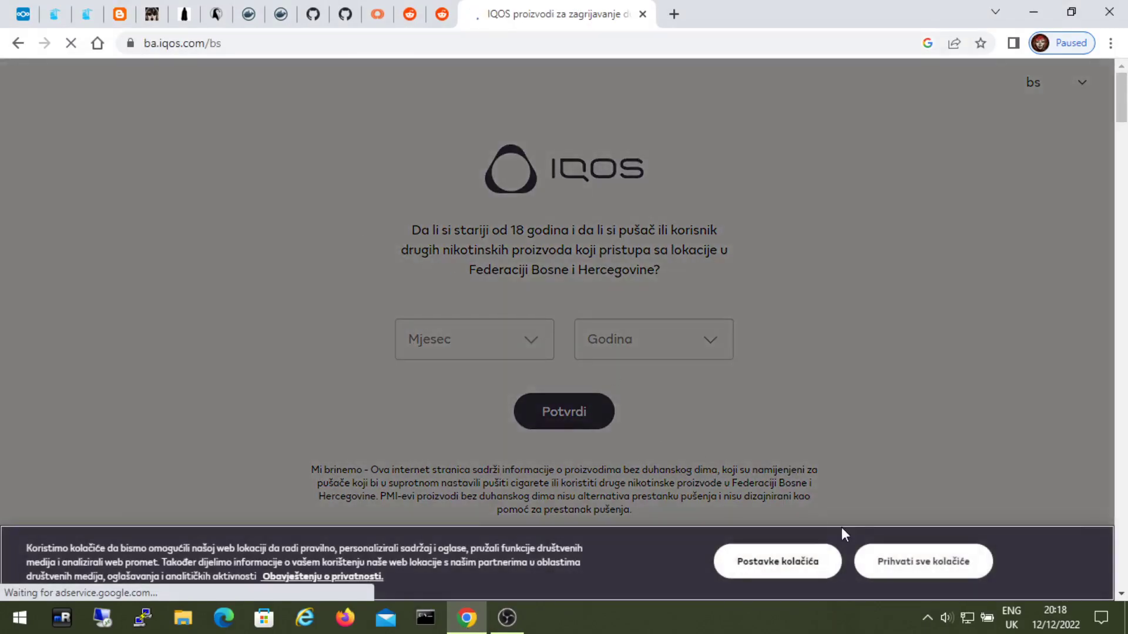
Save the cookie preferences and confirm age by choosing a birth month and year
{"action": "left_click", "coordinate": [807, 561]}
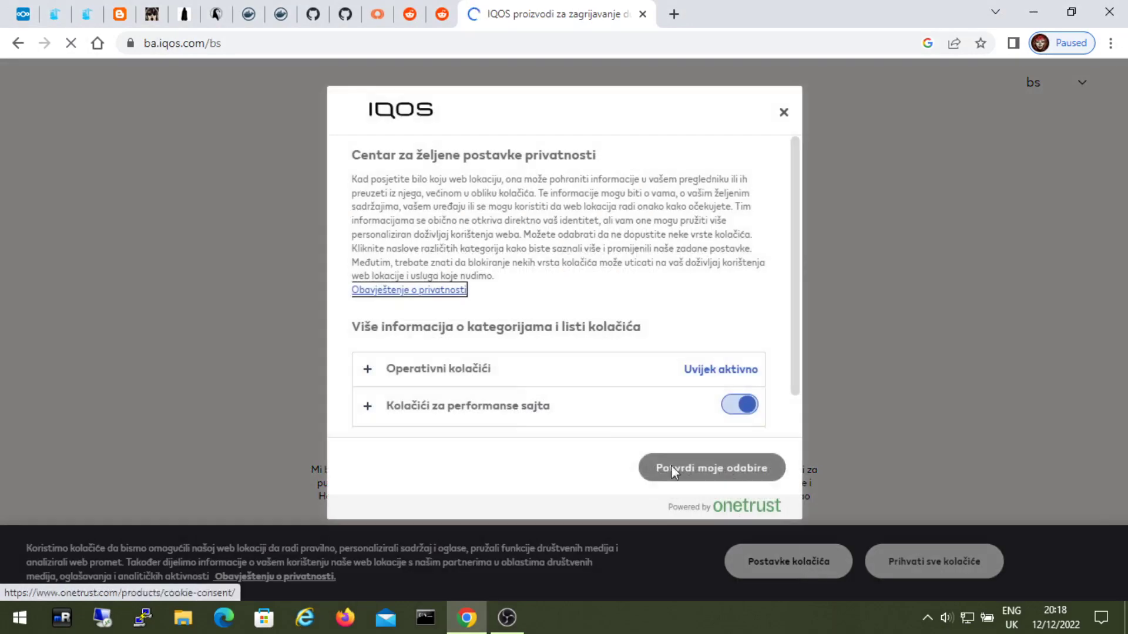
{"action": "left_click", "coordinate": [705, 479]}
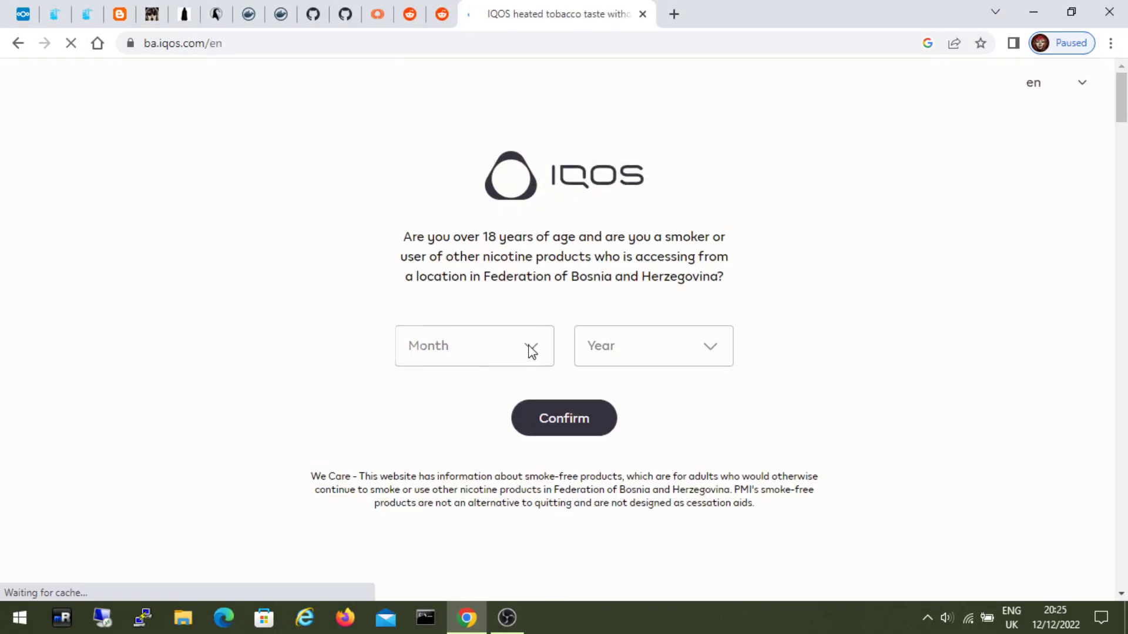
{"action": "left_click", "coordinate": [526, 351]}
{"action": "left_click", "coordinate": [470, 292]}
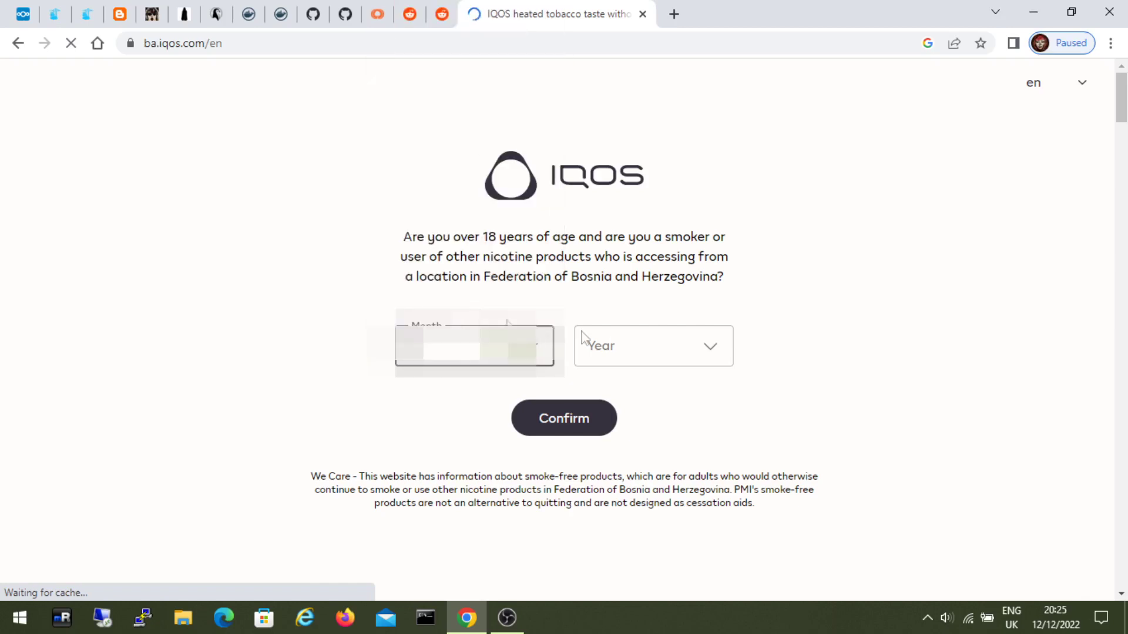
{"action": "left_click", "coordinate": [647, 350]}
{"action": "scroll", "coordinate": [646, 270], "scroll_direction": "down", "scroll_amount": 1}
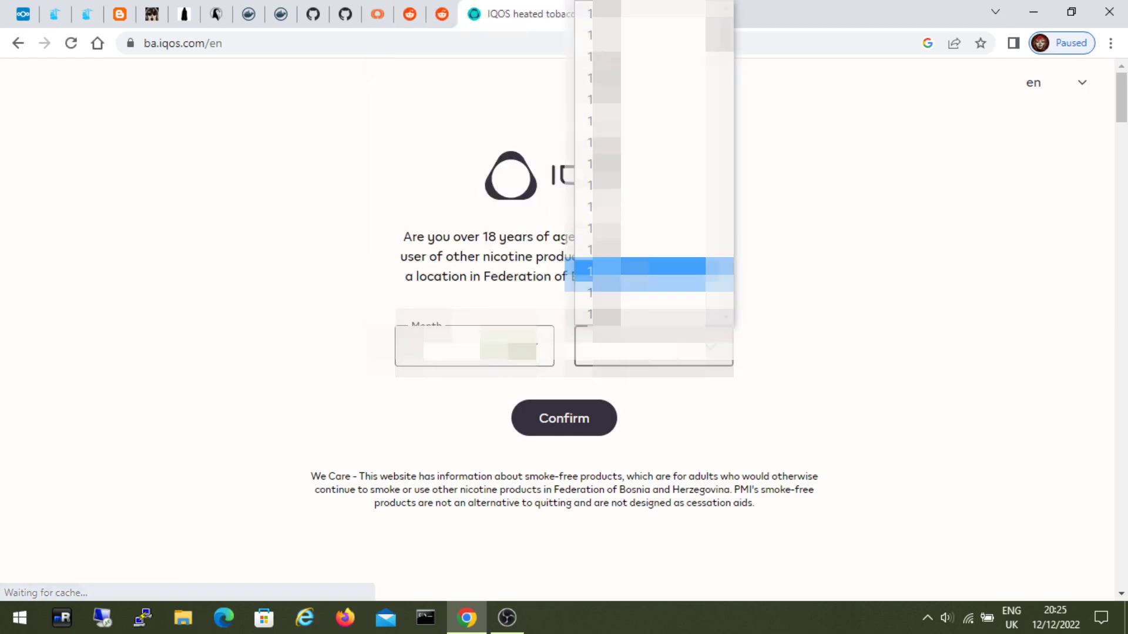
{"action": "scroll", "coordinate": [647, 258], "scroll_direction": "down", "scroll_amount": 5}
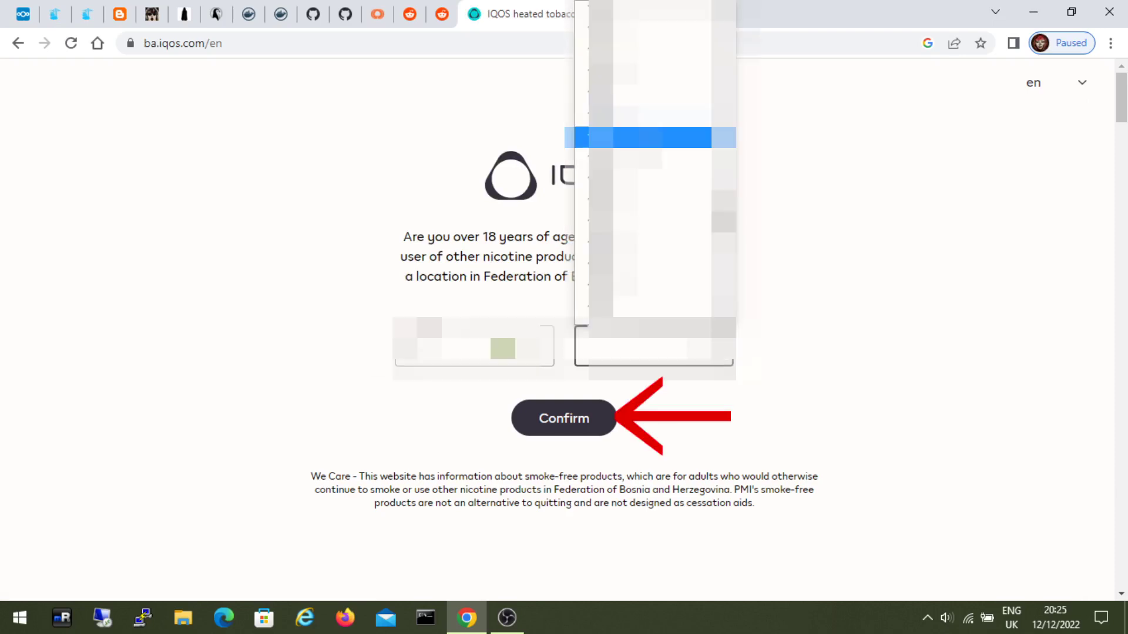
{"action": "left_click", "coordinate": [578, 137]}
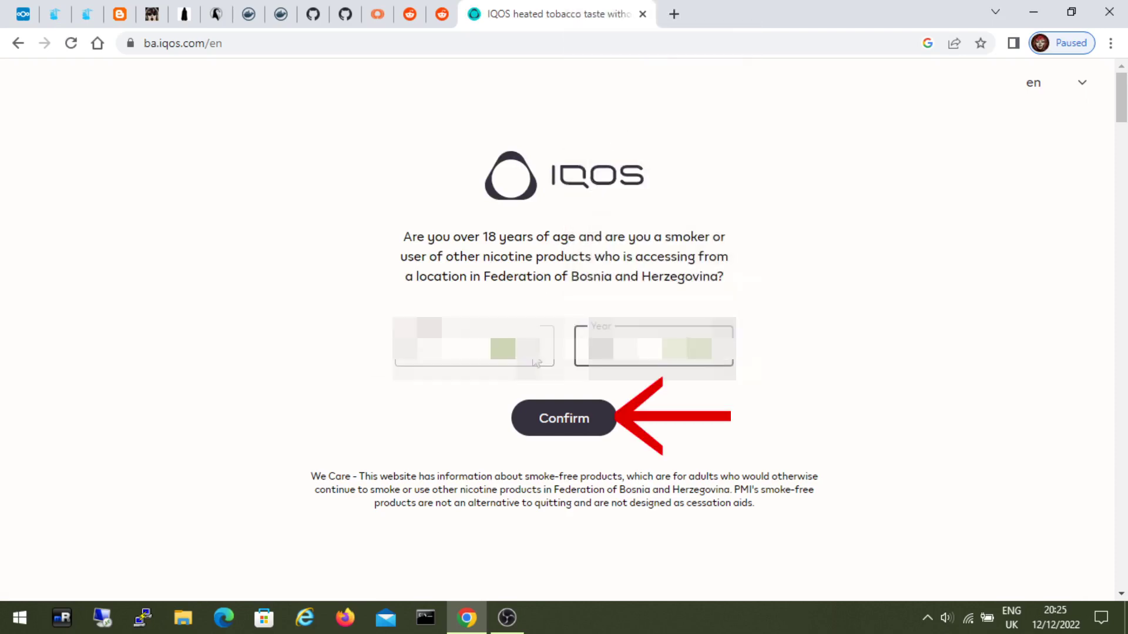
{"action": "left_click", "coordinate": [569, 428]}
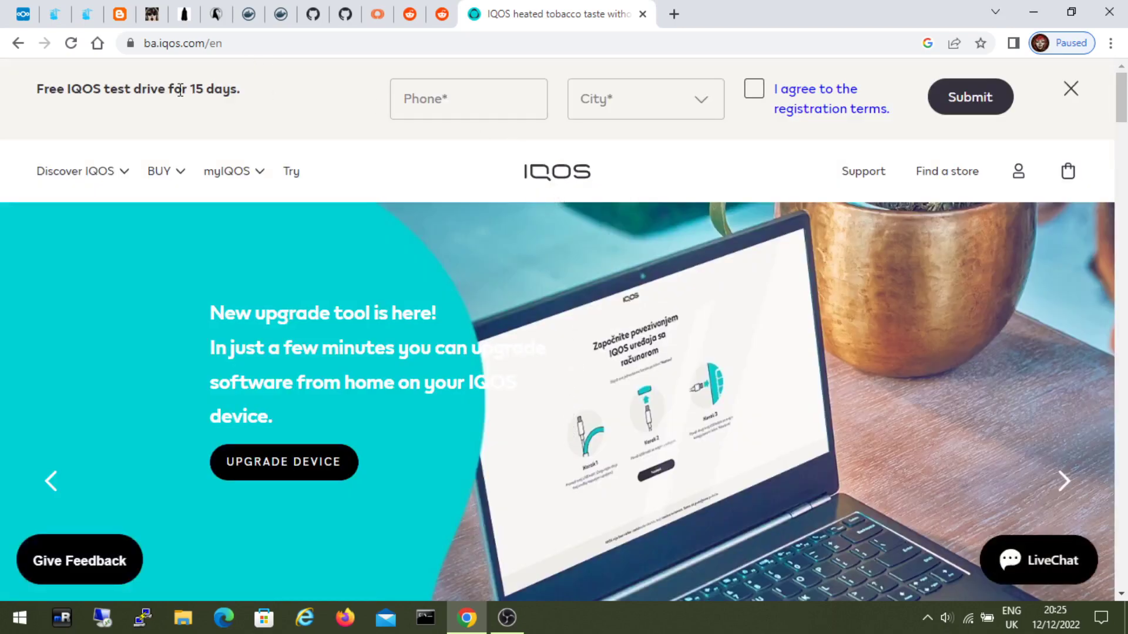
Dismiss the free test-drive banner and look through the homepage
{"action": "left_click", "coordinate": [1070, 90]}
{"action": "scroll", "coordinate": [825, 218], "scroll_direction": "down", "scroll_amount": 4}
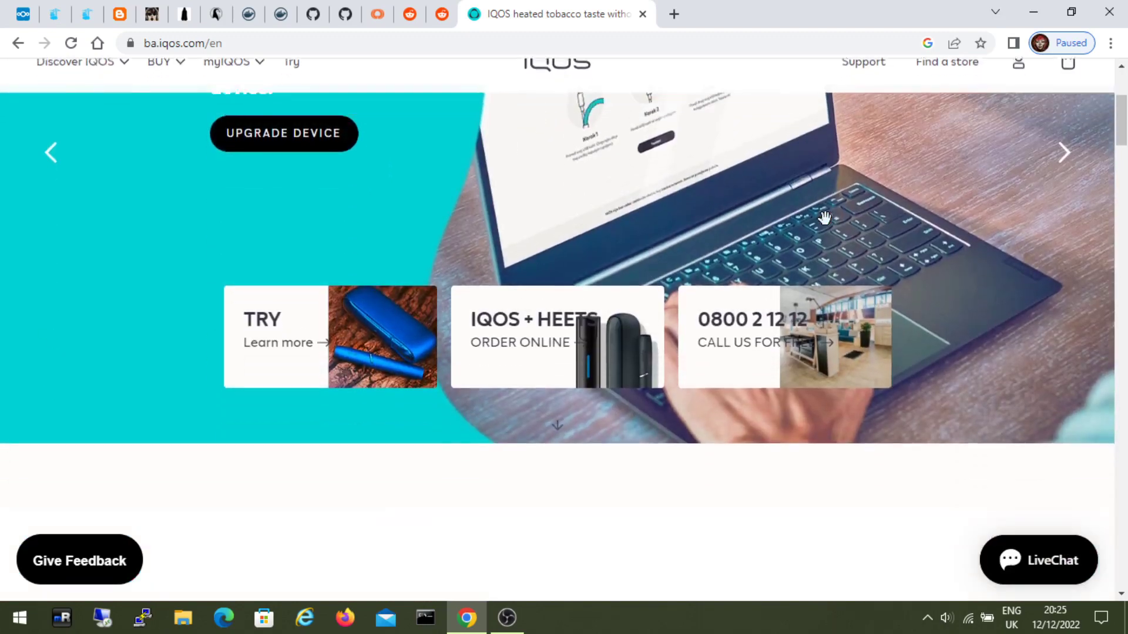
{"action": "scroll", "coordinate": [824, 218], "scroll_direction": "down", "scroll_amount": 15}
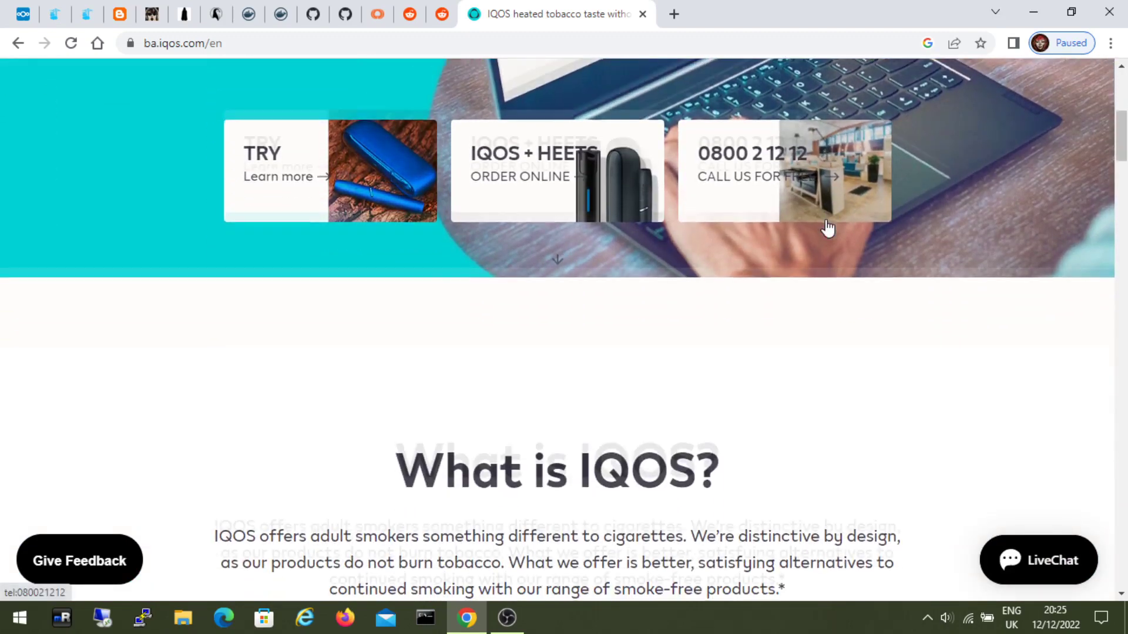
{"action": "scroll", "coordinate": [827, 220], "scroll_direction": "down", "scroll_amount": 10}
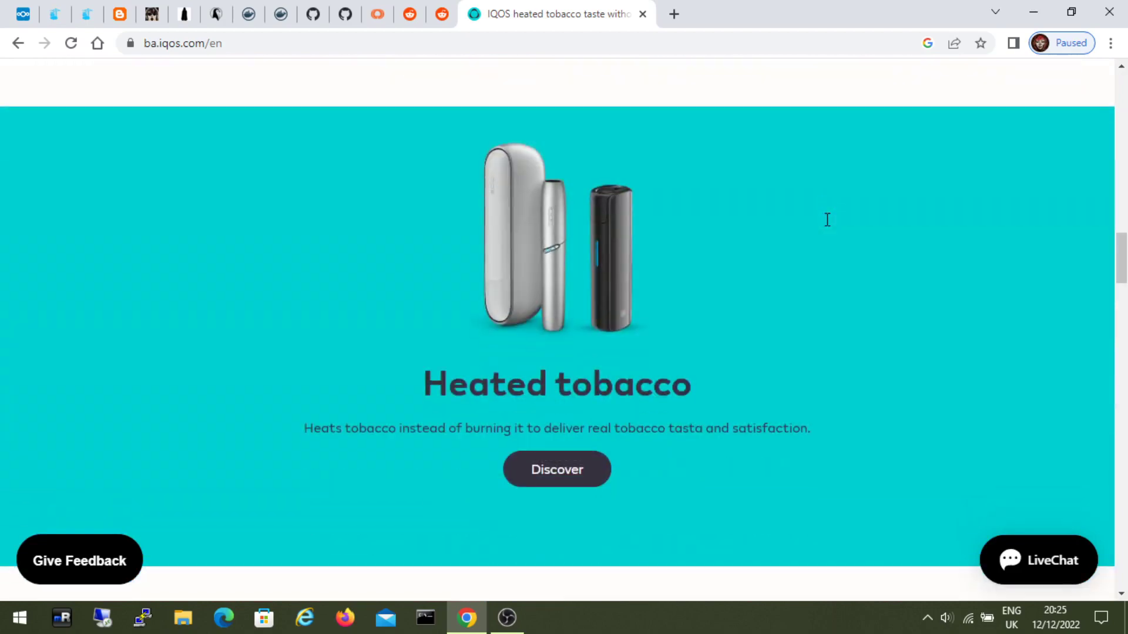
{"action": "scroll", "coordinate": [826, 220], "scroll_direction": "down", "scroll_amount": 5}
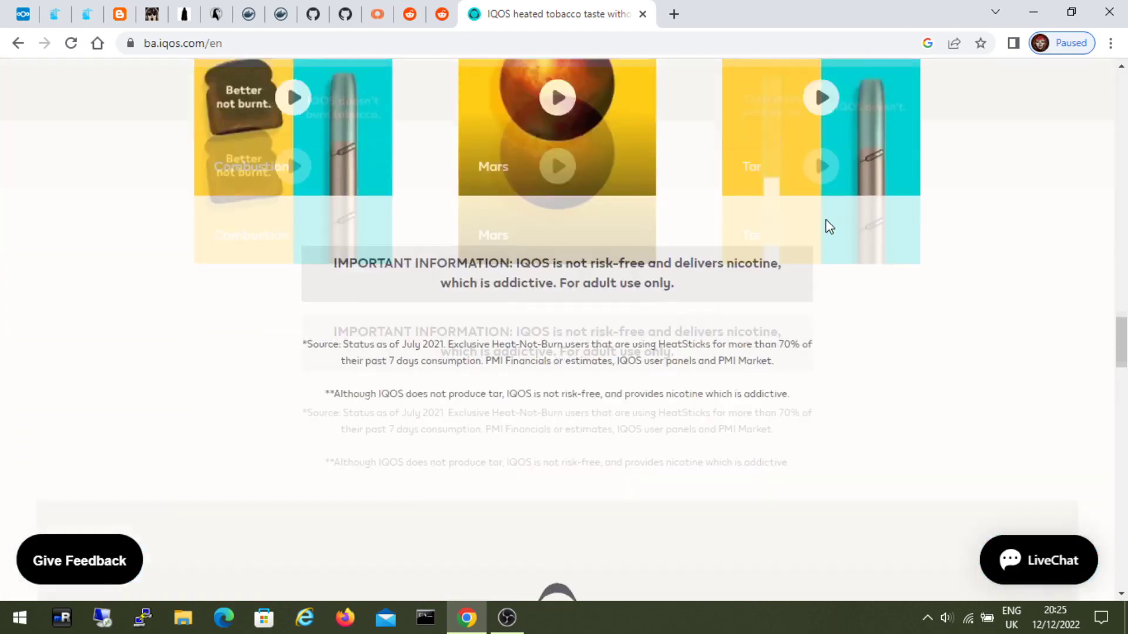
{"action": "scroll", "coordinate": [826, 224], "scroll_direction": "up", "scroll_amount": 4}
{"action": "scroll", "coordinate": [830, 226], "scroll_direction": "down", "scroll_amount": 7}
{"action": "scroll", "coordinate": [829, 225], "scroll_direction": "down", "scroll_amount": 8}
{"action": "scroll", "coordinate": [828, 224], "scroll_direction": "up", "scroll_amount": 2}
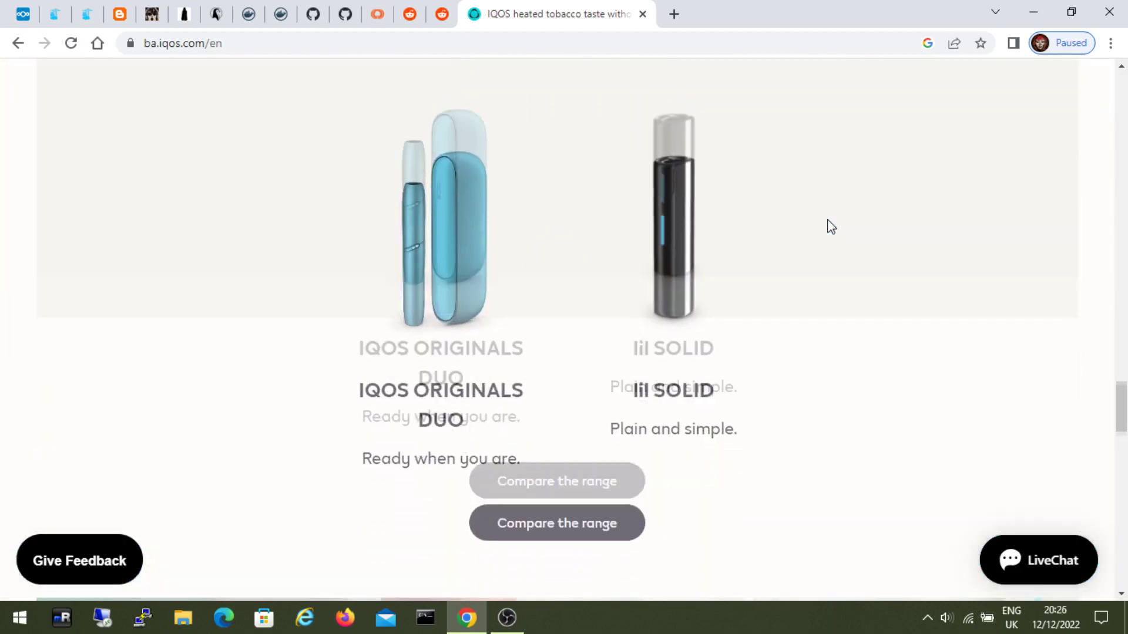
Go to Support and launch the IQOS 3 DUO firmware upgrade tool (AŽURIRAJ)
{"action": "left_click", "coordinate": [864, 92]}
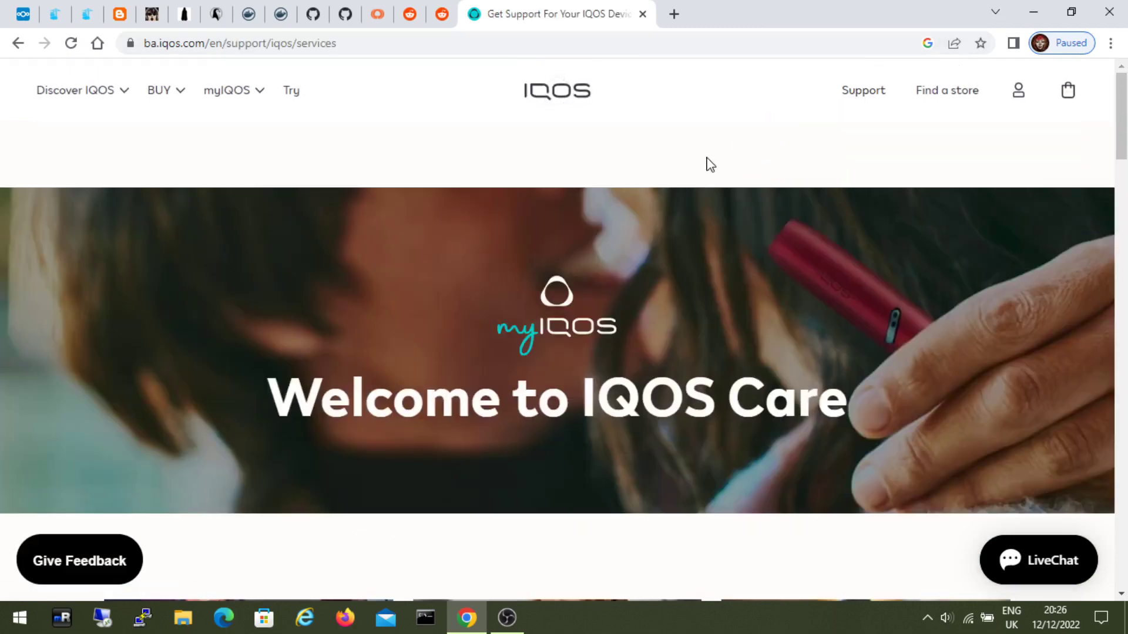
{"action": "scroll", "coordinate": [706, 157], "scroll_direction": "down", "scroll_amount": 4}
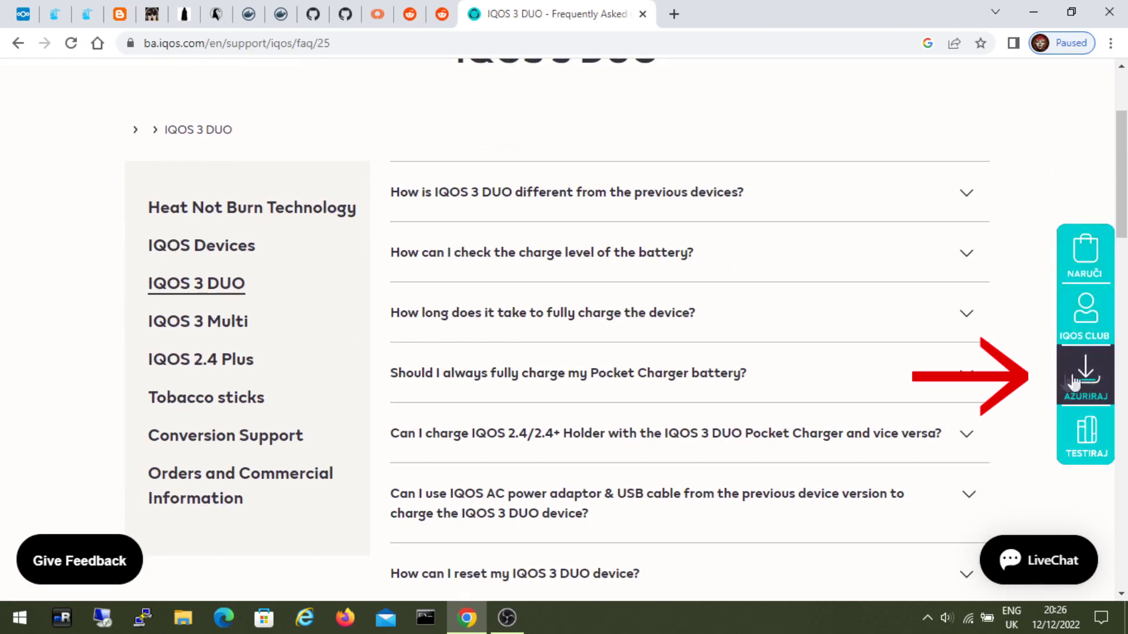
{"action": "scroll", "coordinate": [1087, 388], "scroll_direction": "up", "scroll_amount": 3}
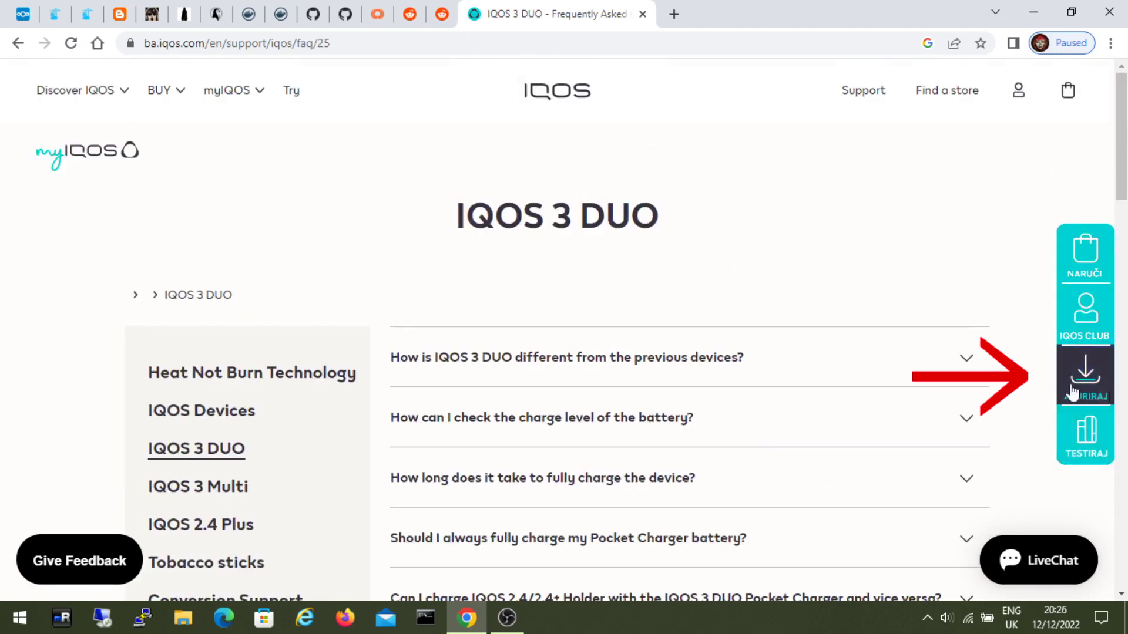
{"action": "left_click", "coordinate": [1099, 392]}
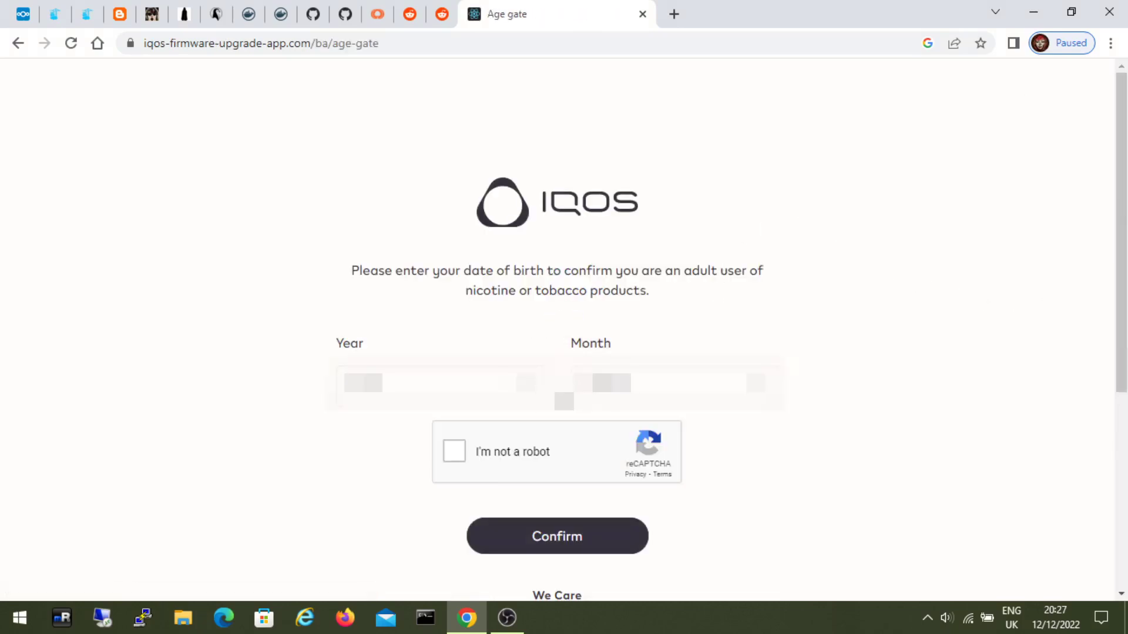
Tick the 'I'm not a robot' reCAPTCHA box and confirm the date of birth
{"action": "scroll", "coordinate": [764, 329], "scroll_direction": "down", "scroll_amount": 1}
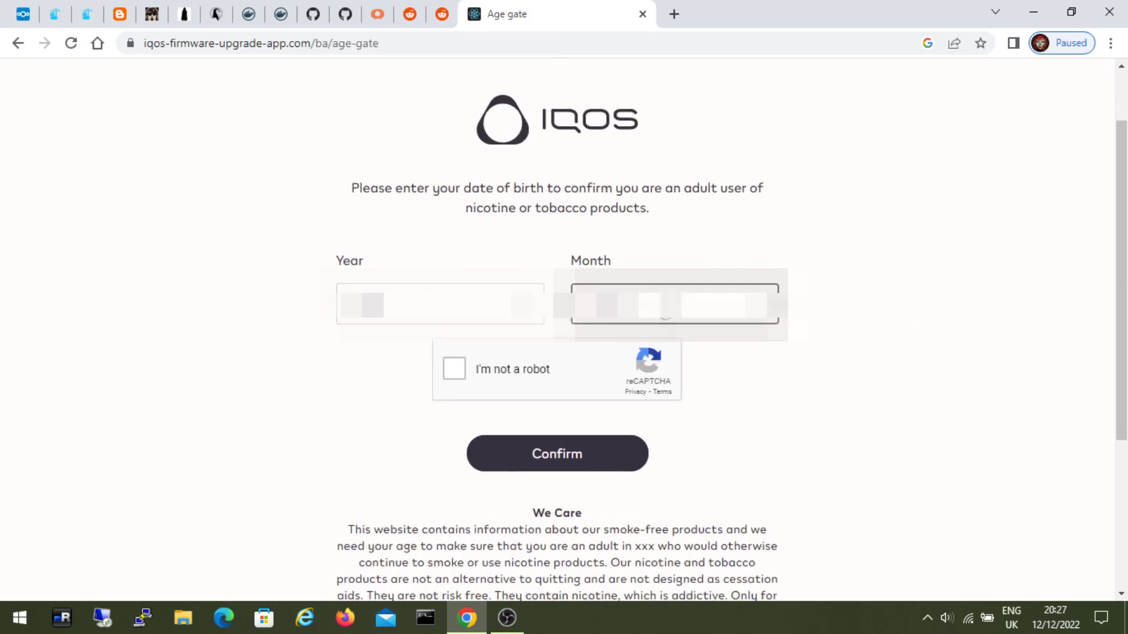
{"action": "left_click", "coordinate": [454, 370]}
{"action": "scroll", "coordinate": [784, 375], "scroll_direction": "down", "scroll_amount": 1}
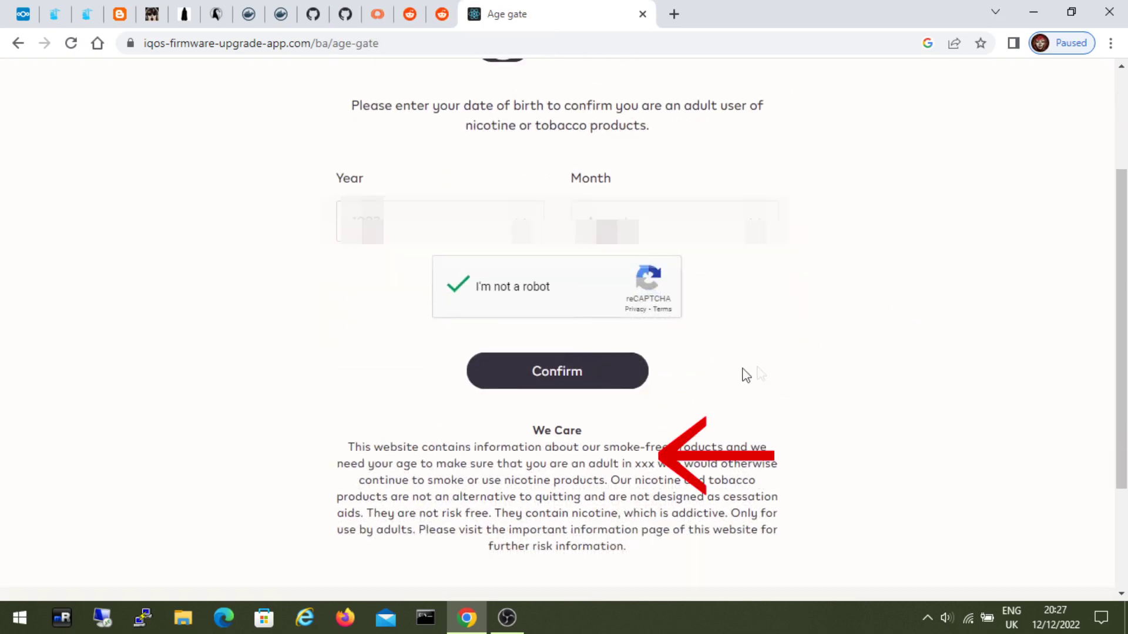
{"action": "left_click", "coordinate": [562, 385]}
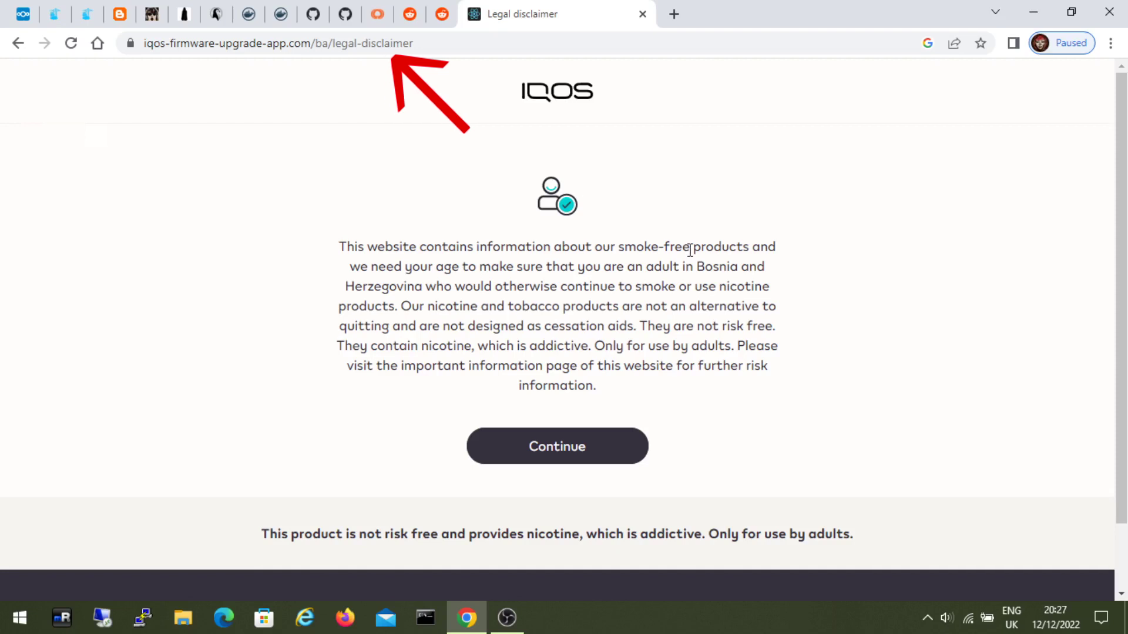
Accept the legal disclaimer, then agree to let the site access the device
{"action": "scroll", "coordinate": [691, 250], "scroll_direction": "down", "scroll_amount": 1}
{"action": "scroll", "coordinate": [687, 250], "scroll_direction": "up", "scroll_amount": 1}
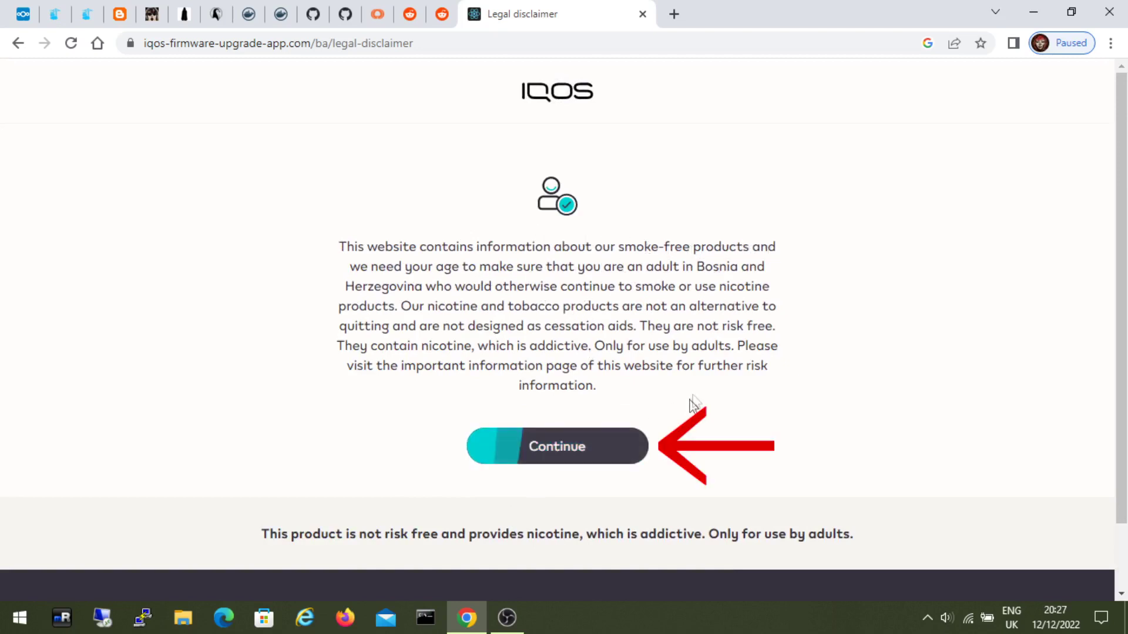
{"action": "left_click", "coordinate": [552, 445]}
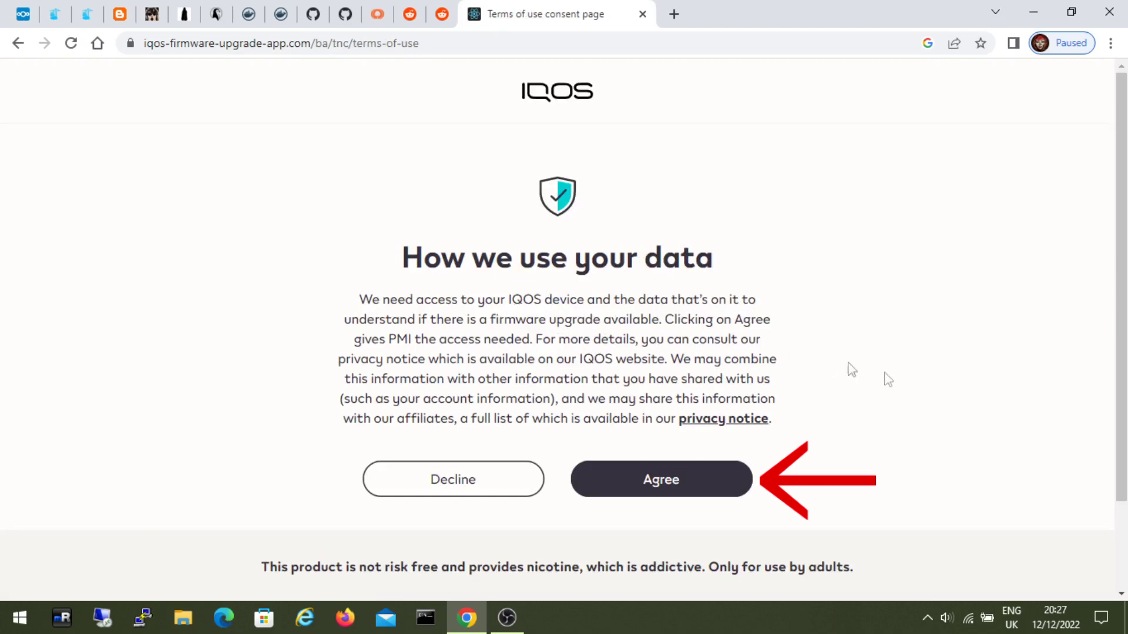
{"action": "left_click", "coordinate": [662, 485]}
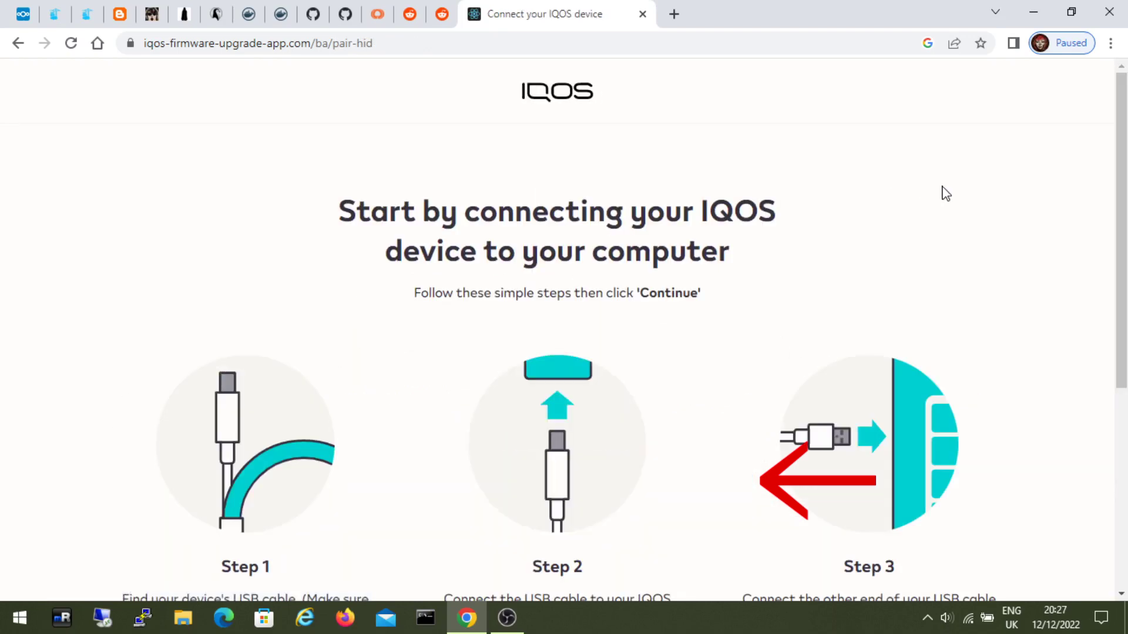
Pair the IQOS 3 DUO over USB by selecting DUO in the device chooser and connecting
{"action": "scroll", "coordinate": [945, 194], "scroll_direction": "down", "scroll_amount": 3}
{"action": "scroll", "coordinate": [945, 194], "scroll_direction": "up", "scroll_amount": 2}
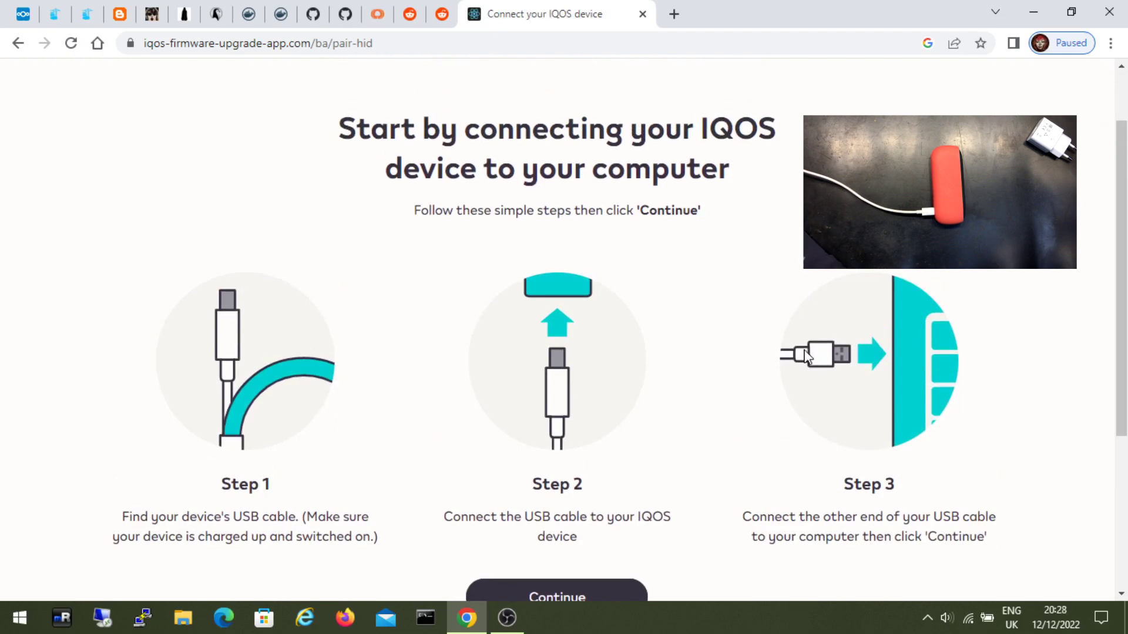
{"action": "scroll", "coordinate": [805, 356], "scroll_direction": "down", "scroll_amount": 1}
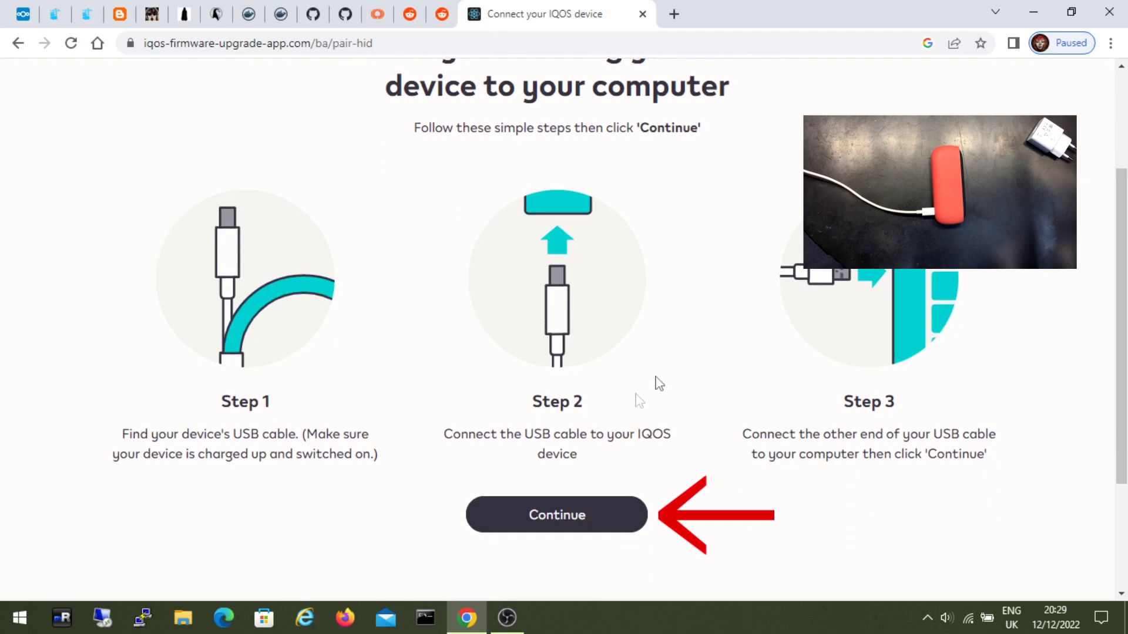
{"action": "left_click", "coordinate": [549, 520]}
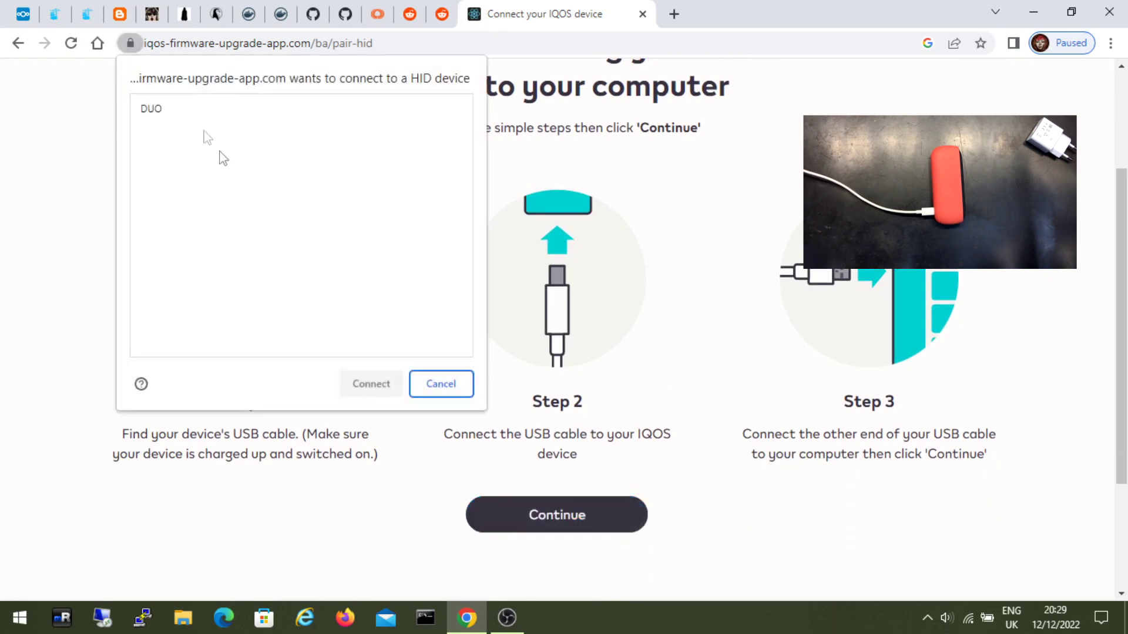
{"action": "left_click", "coordinate": [156, 109]}
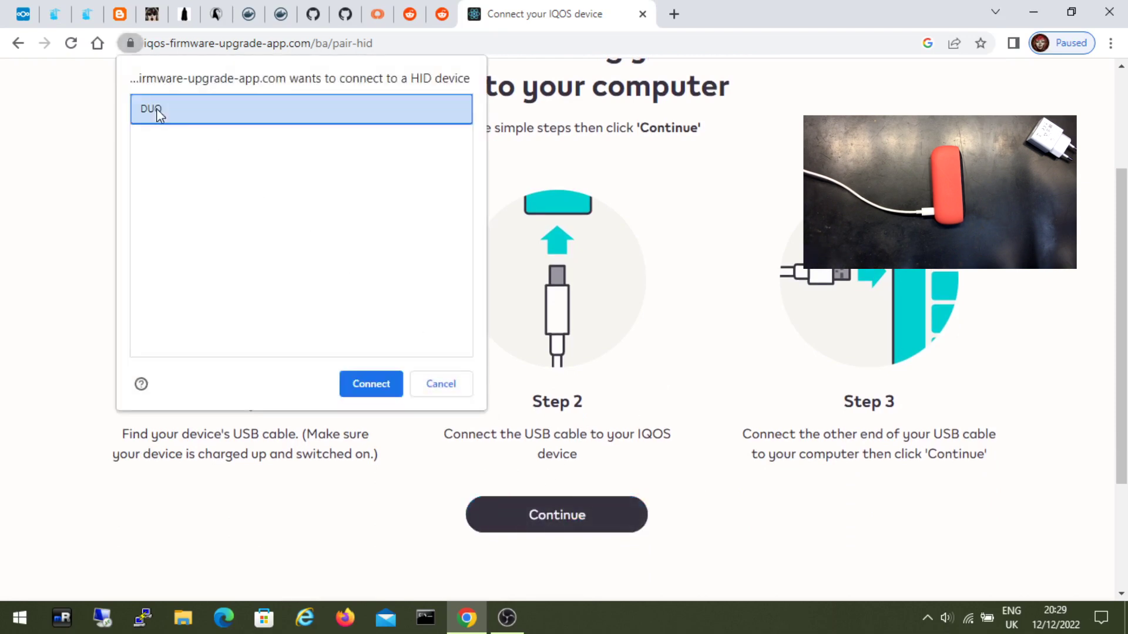
{"action": "left_click", "coordinate": [366, 385]}
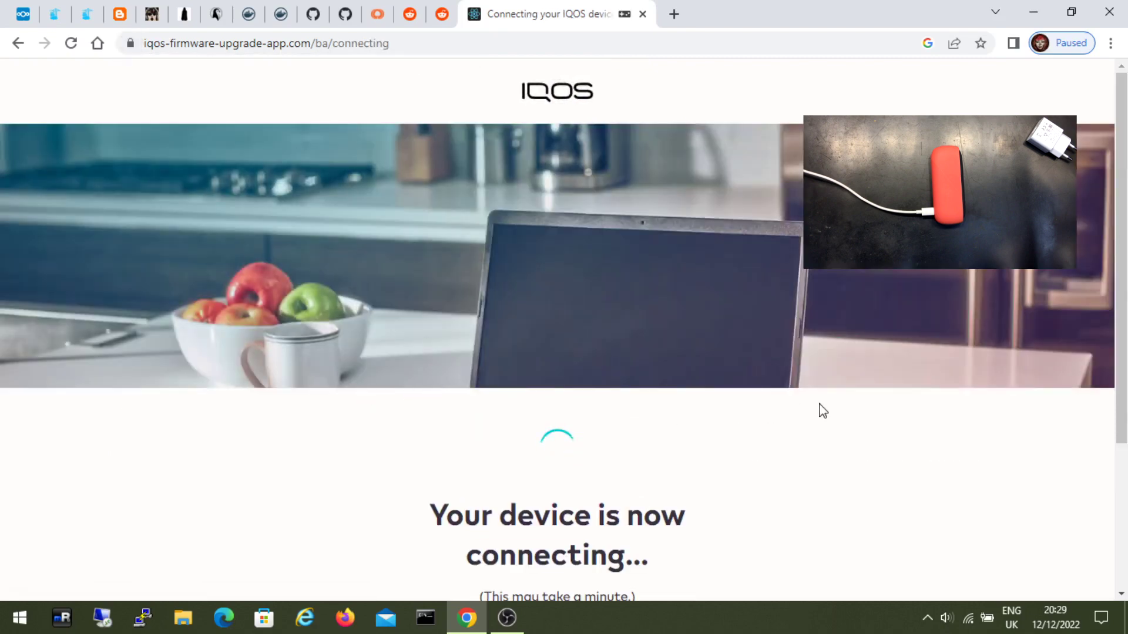
{"action": "scroll", "coordinate": [822, 410], "scroll_direction": "down", "scroll_amount": 1}
{"action": "scroll", "coordinate": [822, 409], "scroll_direction": "down", "scroll_amount": 1}
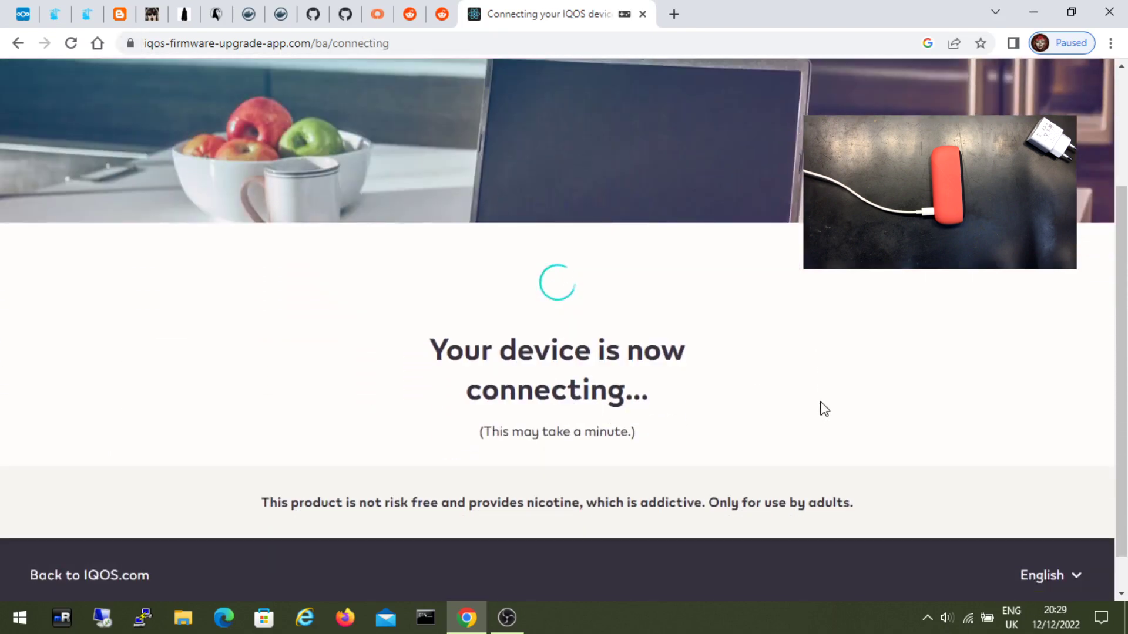
{"action": "scroll", "coordinate": [822, 409], "scroll_direction": "up", "scroll_amount": 2}
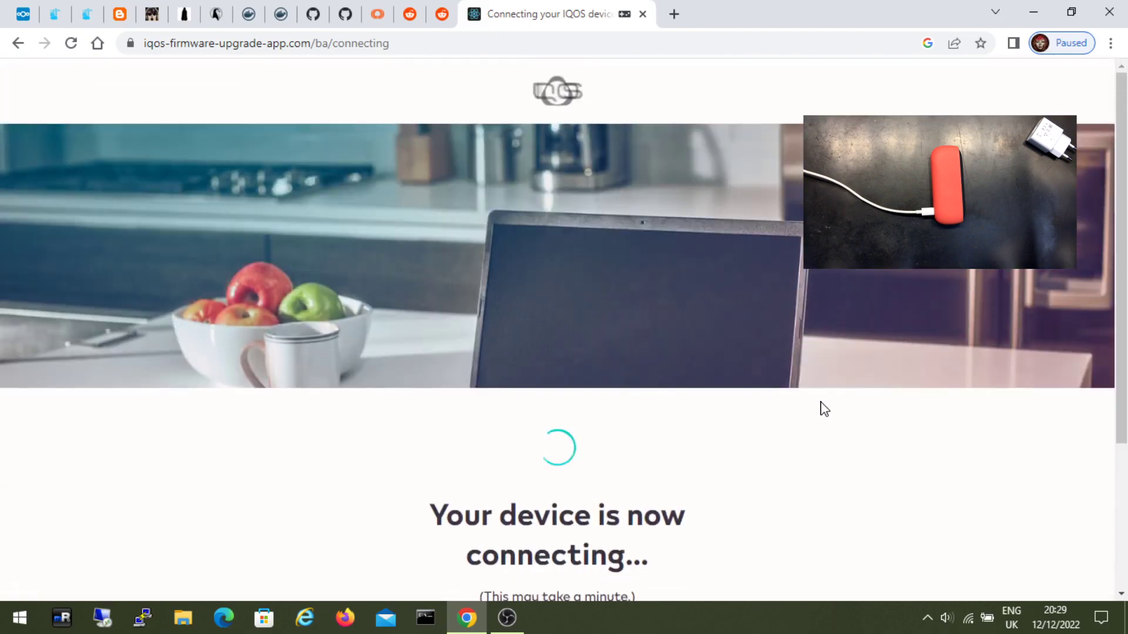
{"action": "scroll", "coordinate": [821, 407], "scroll_direction": "down", "scroll_amount": 1}
{"action": "scroll", "coordinate": [822, 408], "scroll_direction": "up", "scroll_amount": 1}
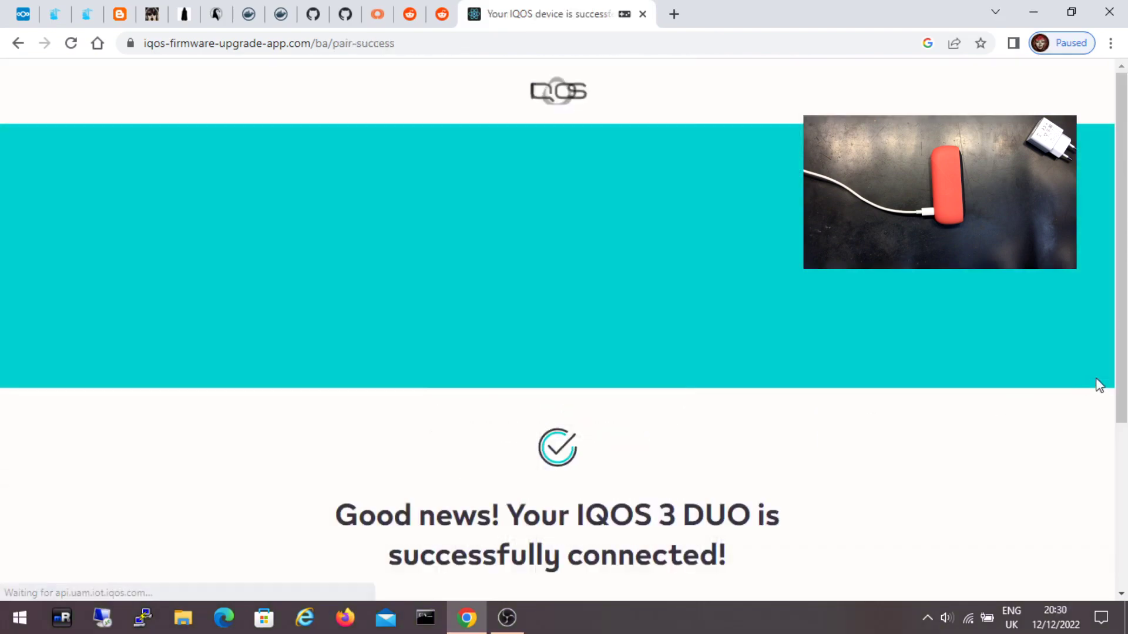
Run 'Check for updates' on the DUO, revealing 1 update available and the Start update button
{"action": "scroll", "coordinate": [952, 409], "scroll_direction": "down", "scroll_amount": 1}
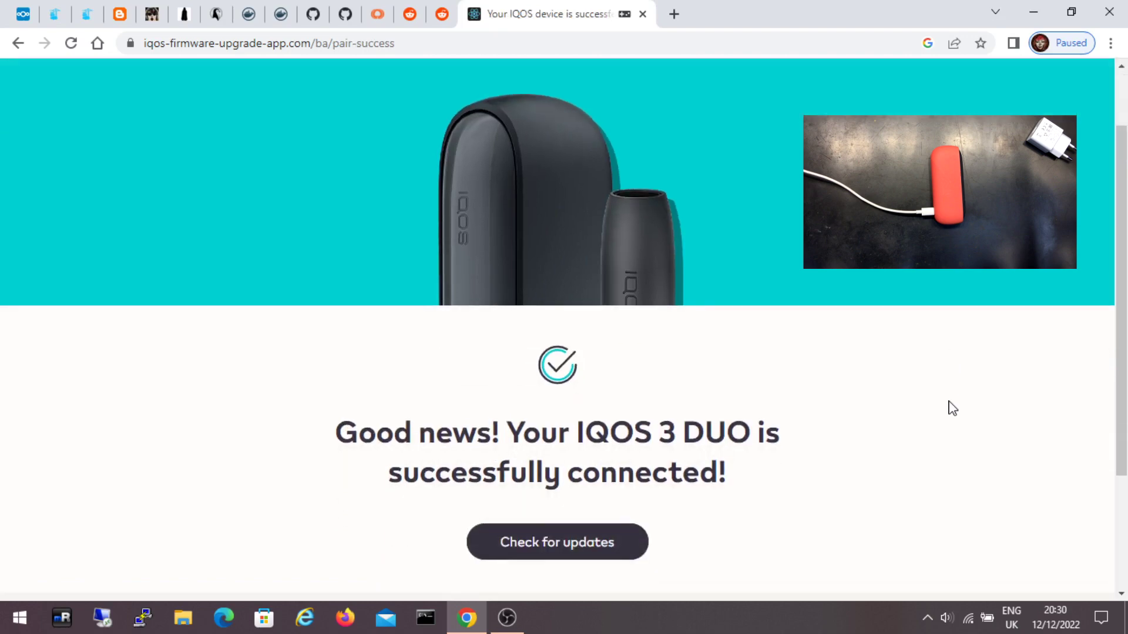
{"action": "scroll", "coordinate": [952, 409], "scroll_direction": "down", "scroll_amount": 1}
{"action": "scroll", "coordinate": [857, 409], "scroll_direction": "down", "scroll_amount": 1}
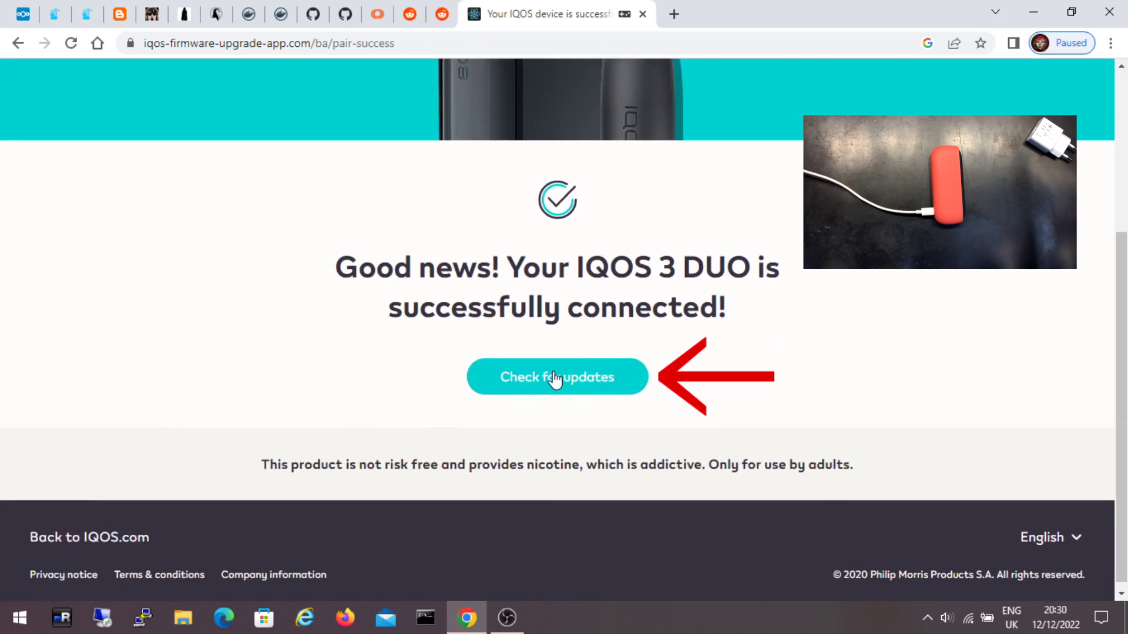
{"action": "left_click", "coordinate": [555, 379]}
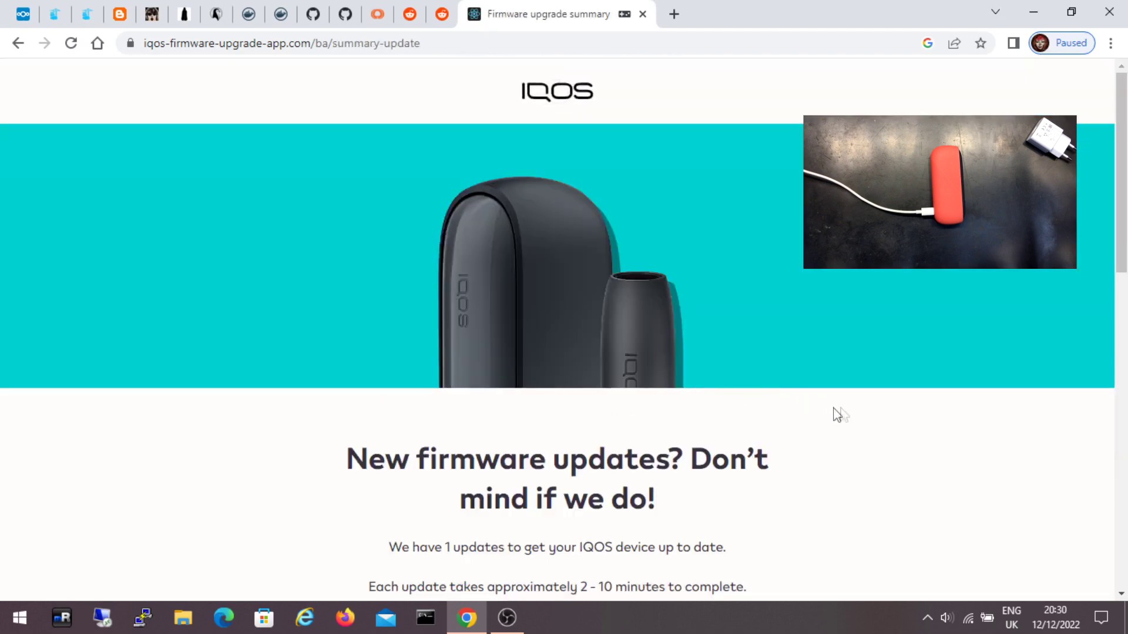
{"action": "scroll", "coordinate": [837, 415], "scroll_direction": "down", "scroll_amount": 2}
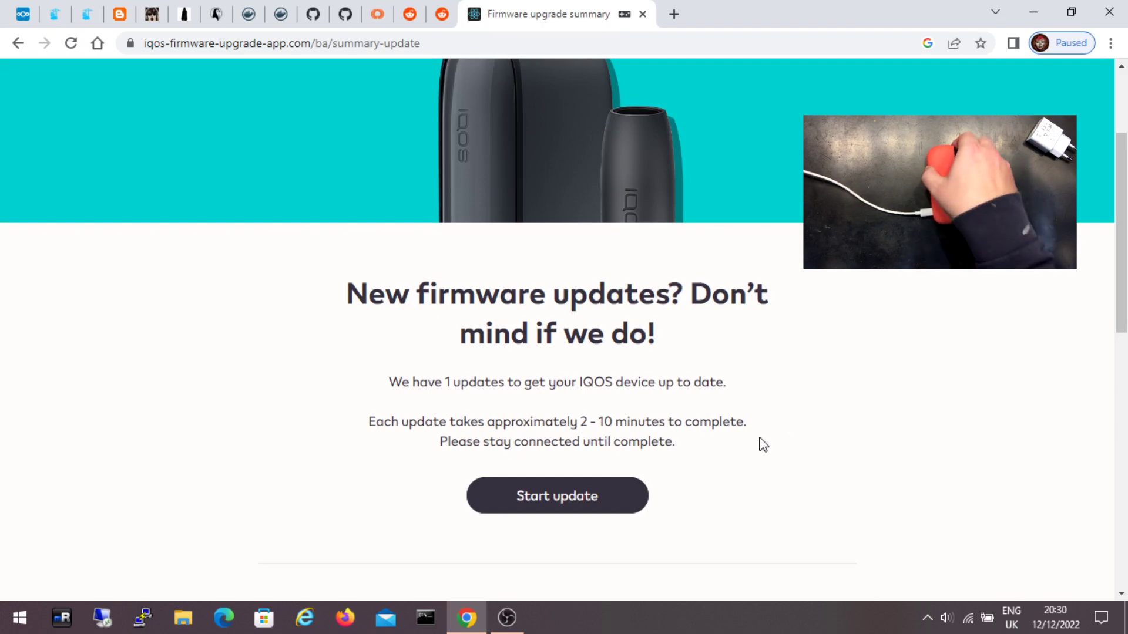
Start the firmware update and confirm it in the 'Before you proceed' dialog
{"action": "left_click", "coordinate": [564, 498]}
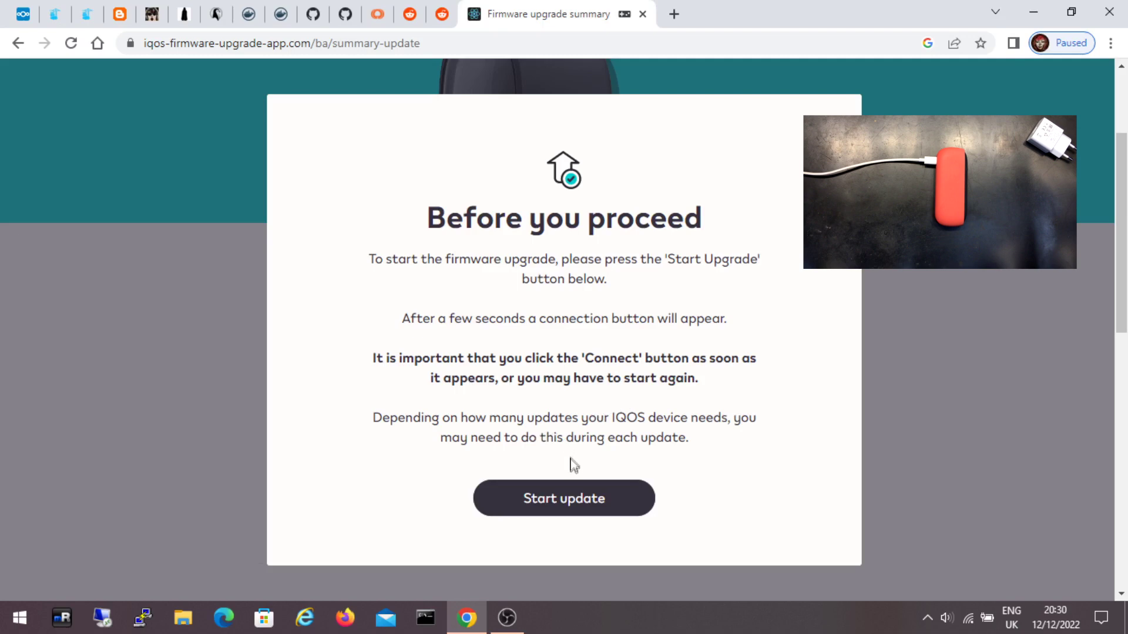
{"action": "left_click", "coordinate": [567, 498]}
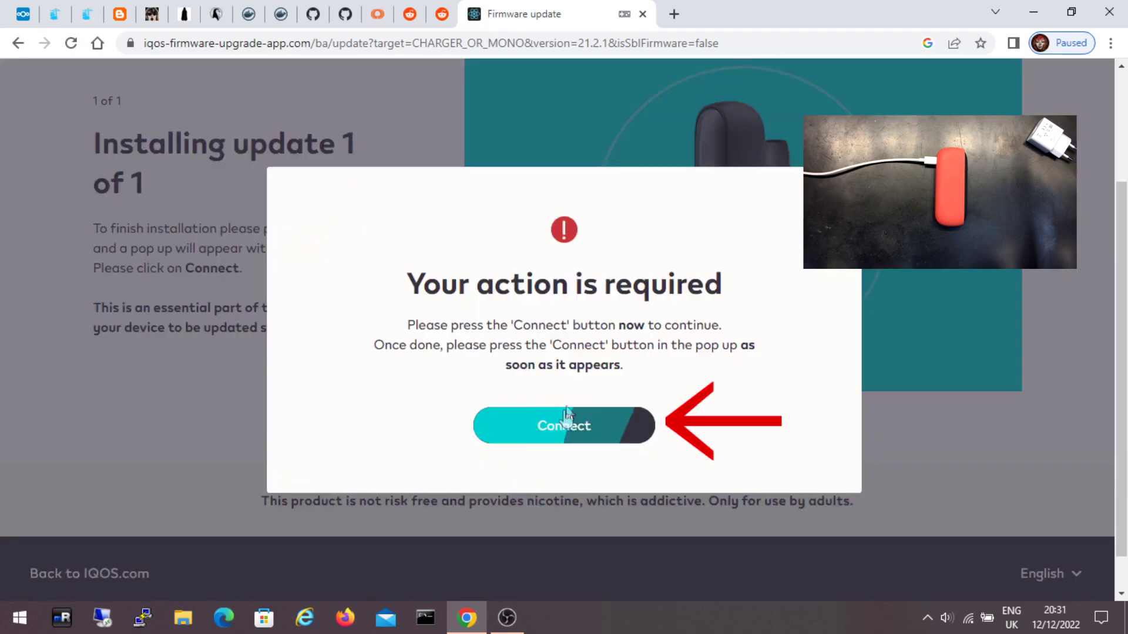
Authorise the USB link by connecting the Unknown device (2759:0003) in the HID chooser
{"action": "left_click", "coordinate": [568, 426]}
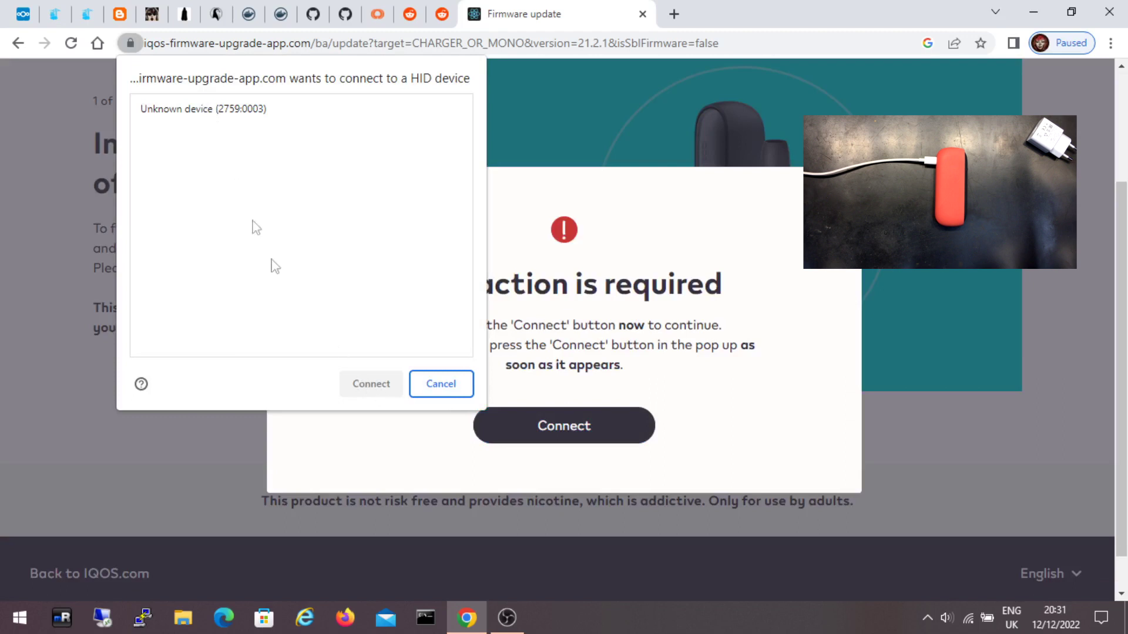
{"action": "left_click", "coordinate": [210, 107]}
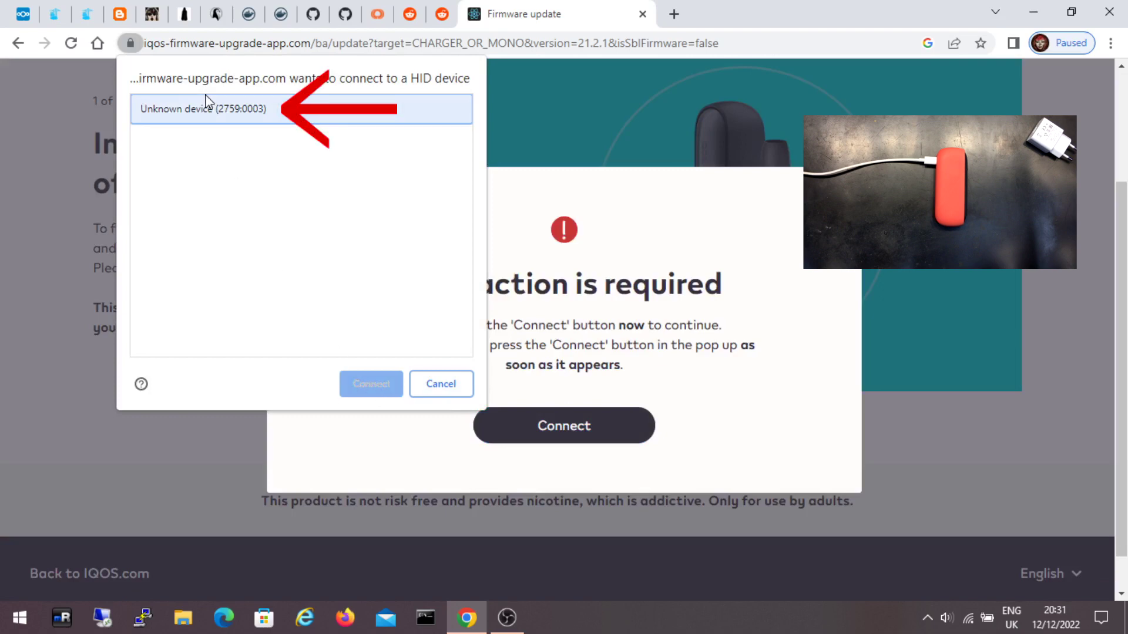
{"action": "left_click", "coordinate": [367, 391]}
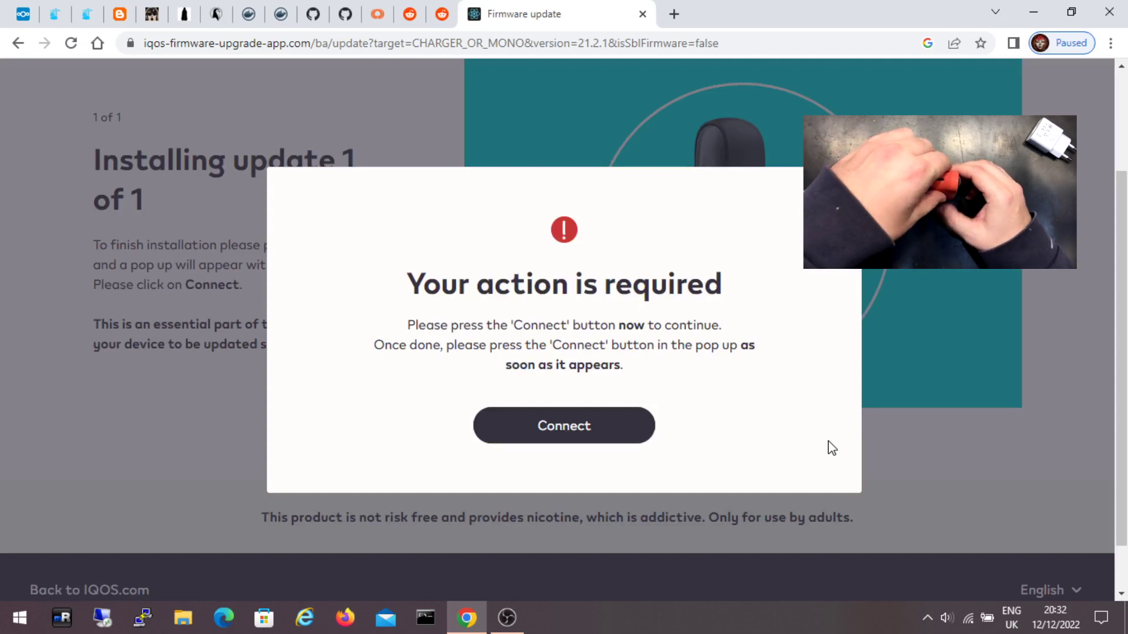
Reconnect the DUO so installation finishes, then return Home from the up-to-date page
{"action": "left_click", "coordinate": [574, 435]}
{"action": "left_click", "coordinate": [198, 103]}
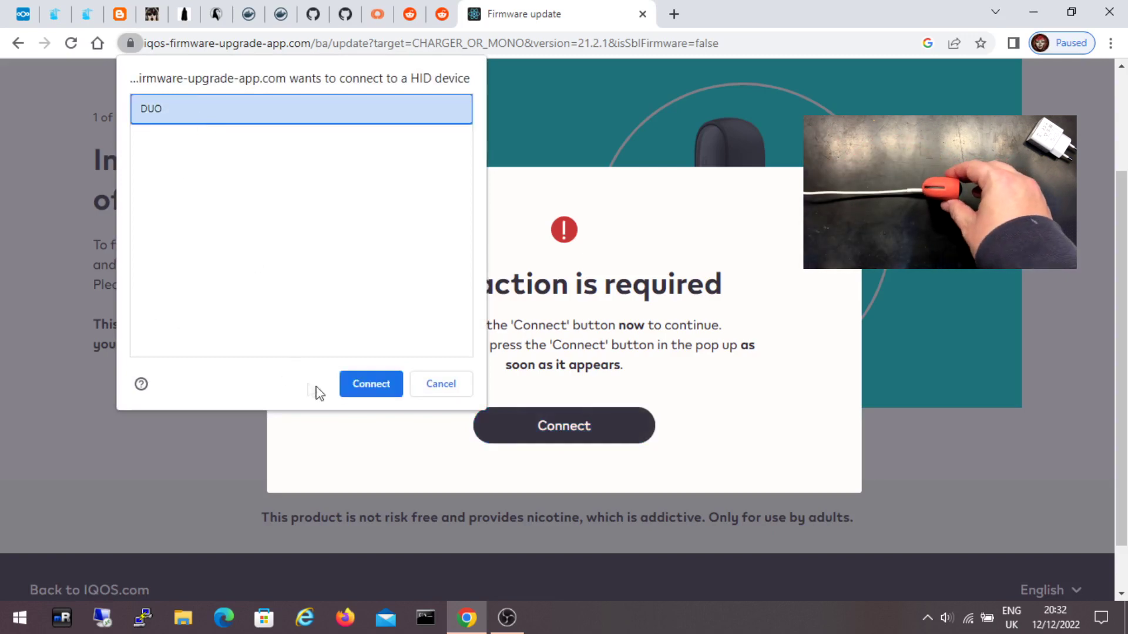
{"action": "left_click", "coordinate": [370, 385]}
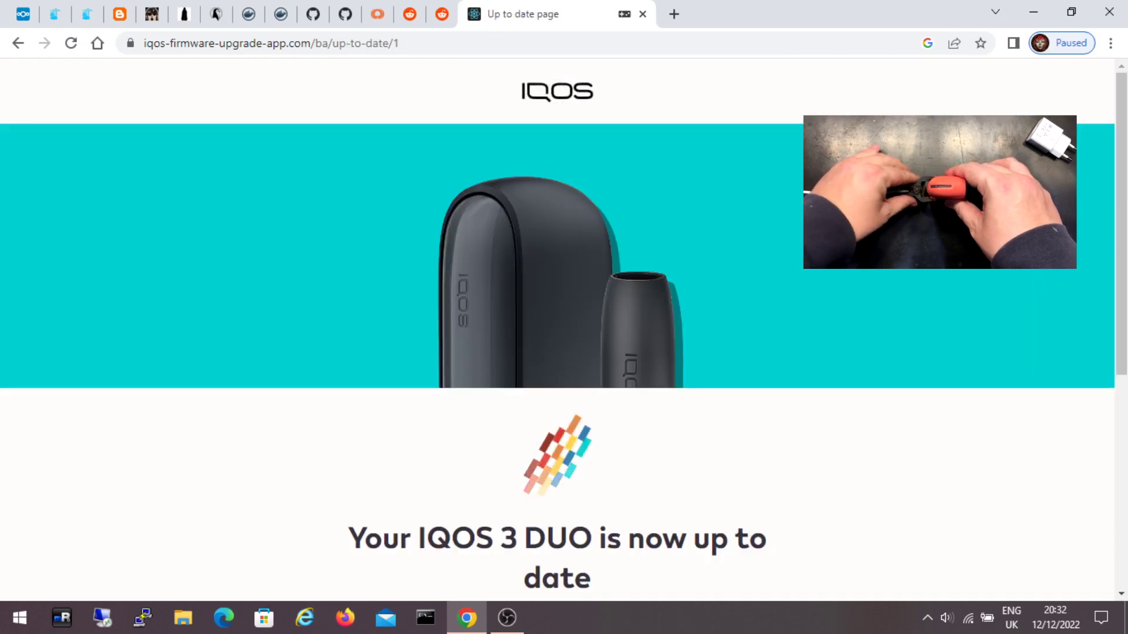
{"action": "scroll", "coordinate": [822, 272], "scroll_direction": "down", "scroll_amount": 4}
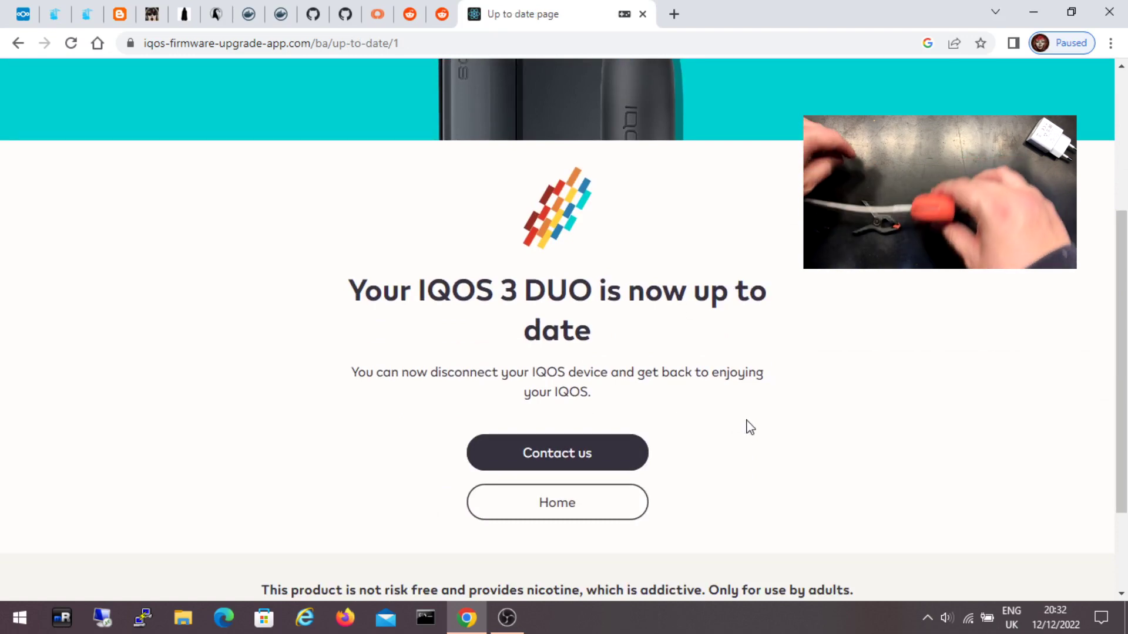
{"action": "left_click", "coordinate": [573, 510]}
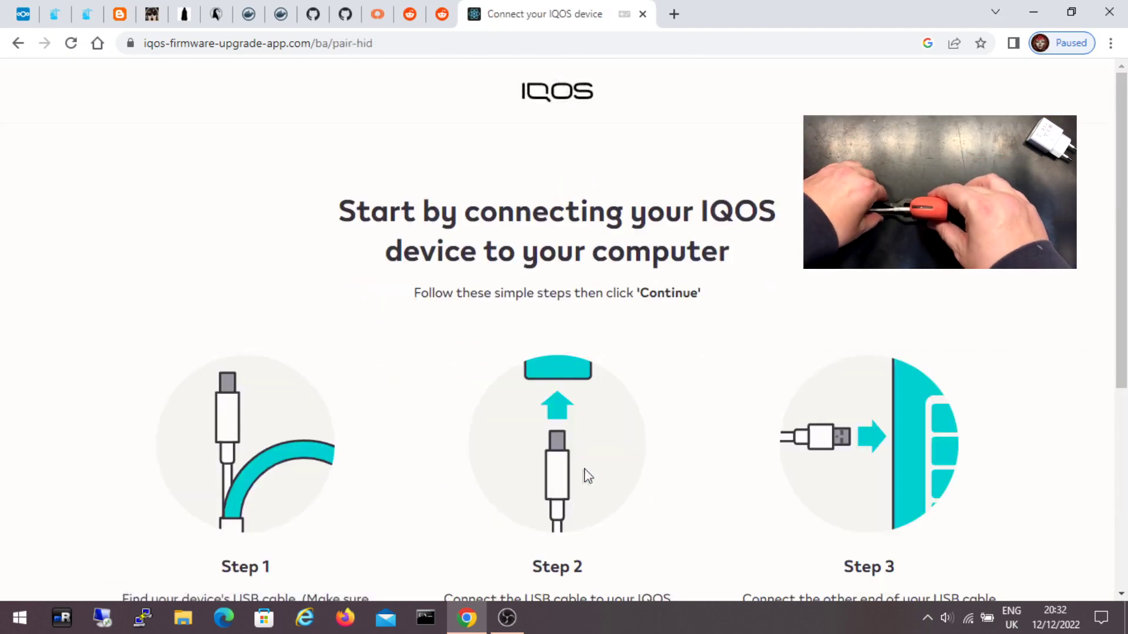
Continue to pairing and reconnect the DUO through the HID chooser
{"action": "scroll", "coordinate": [587, 471], "scroll_direction": "down", "scroll_amount": 3}
{"action": "scroll", "coordinate": [596, 470], "scroll_direction": "up", "scroll_amount": 1}
{"action": "scroll", "coordinate": [596, 470], "scroll_direction": "down", "scroll_amount": 1}
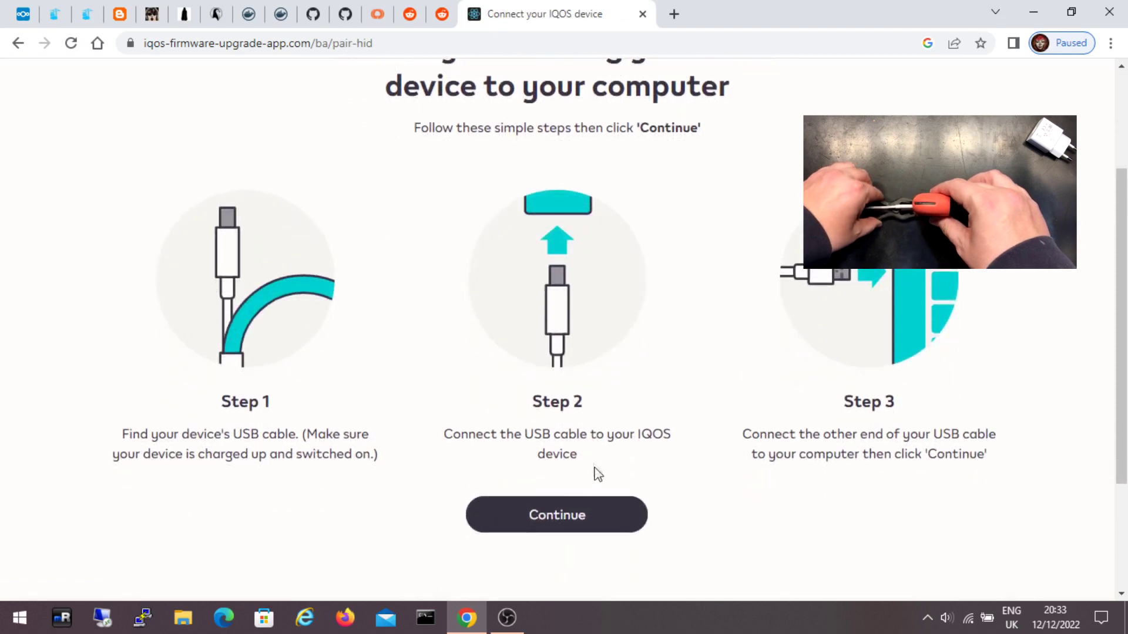
{"action": "left_click", "coordinate": [578, 516]}
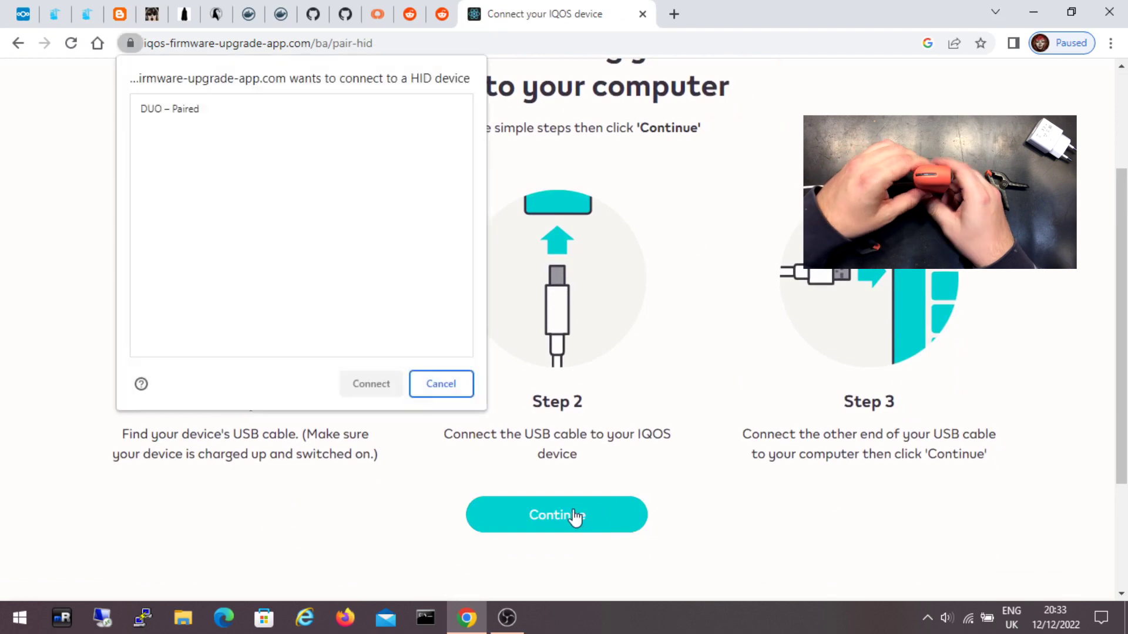
{"action": "left_click", "coordinate": [170, 113]}
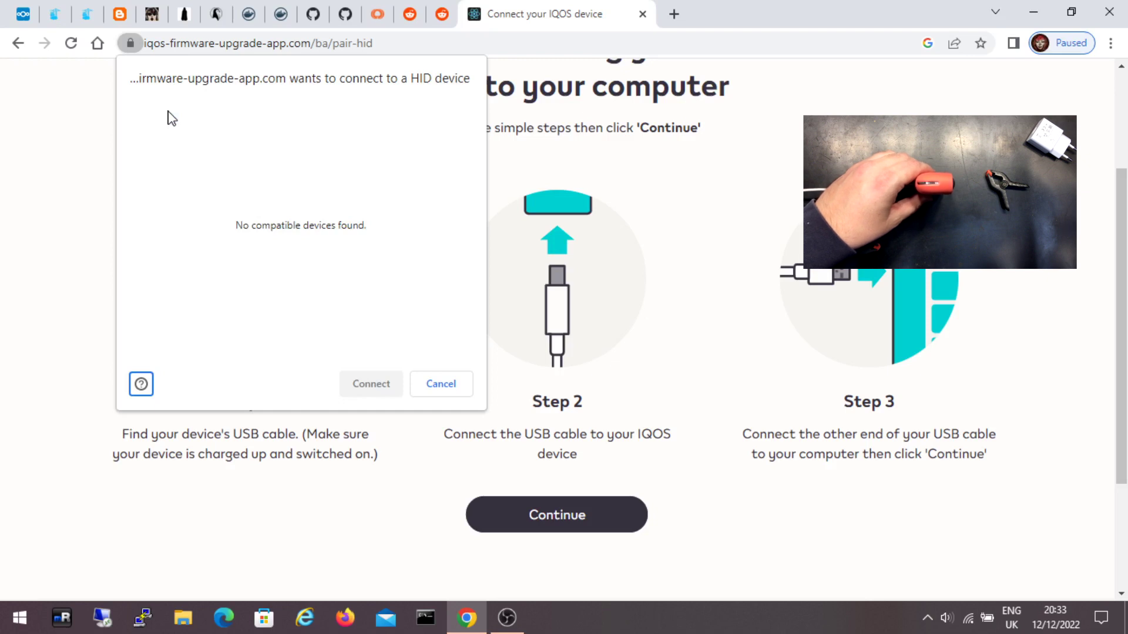
{"action": "left_click", "coordinate": [170, 113]}
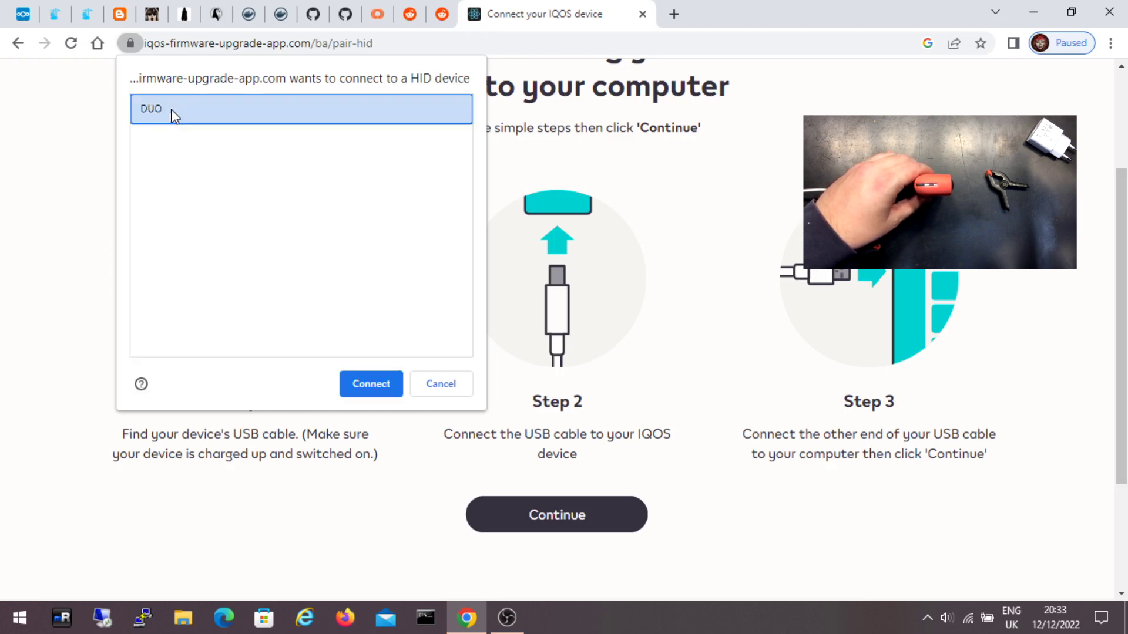
{"action": "left_click", "coordinate": [372, 383]}
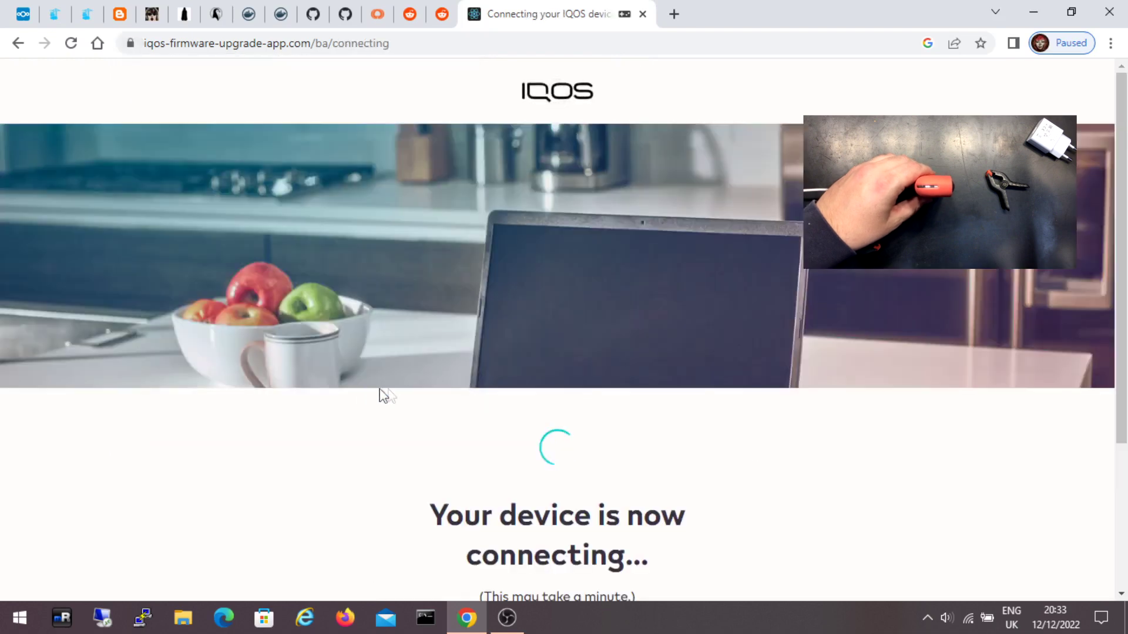
Check the DUO for updates again and scroll to the up-to-date confirmation
{"action": "scroll", "coordinate": [383, 396], "scroll_direction": "down", "scroll_amount": 3}
{"action": "scroll", "coordinate": [390, 395], "scroll_direction": "up", "scroll_amount": 1}
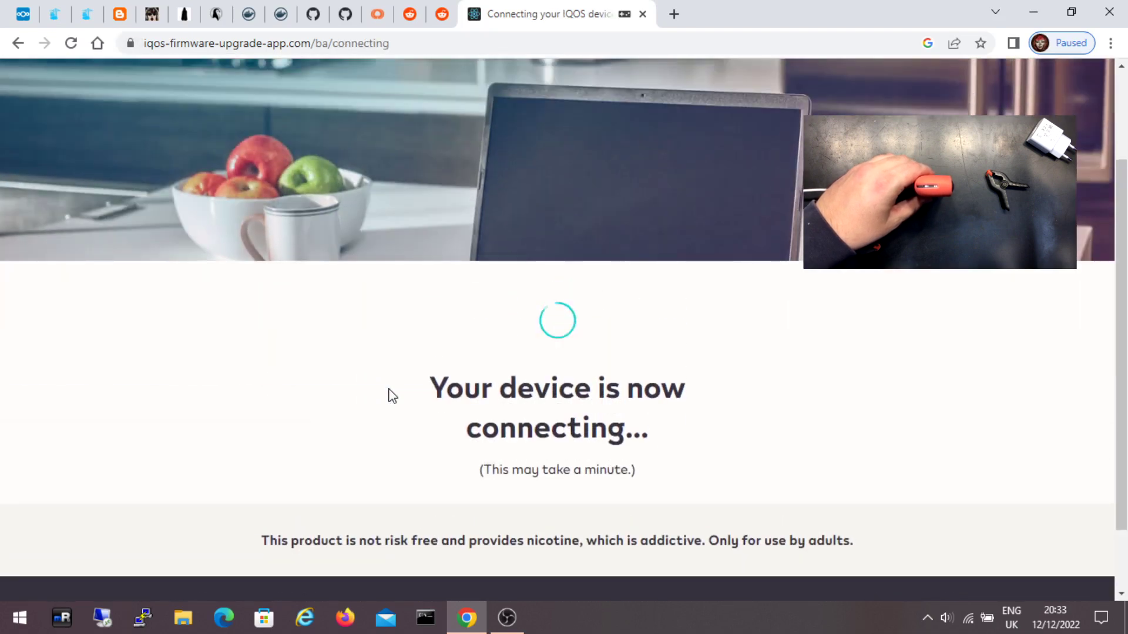
{"action": "scroll", "coordinate": [399, 388], "scroll_direction": "down", "scroll_amount": 1}
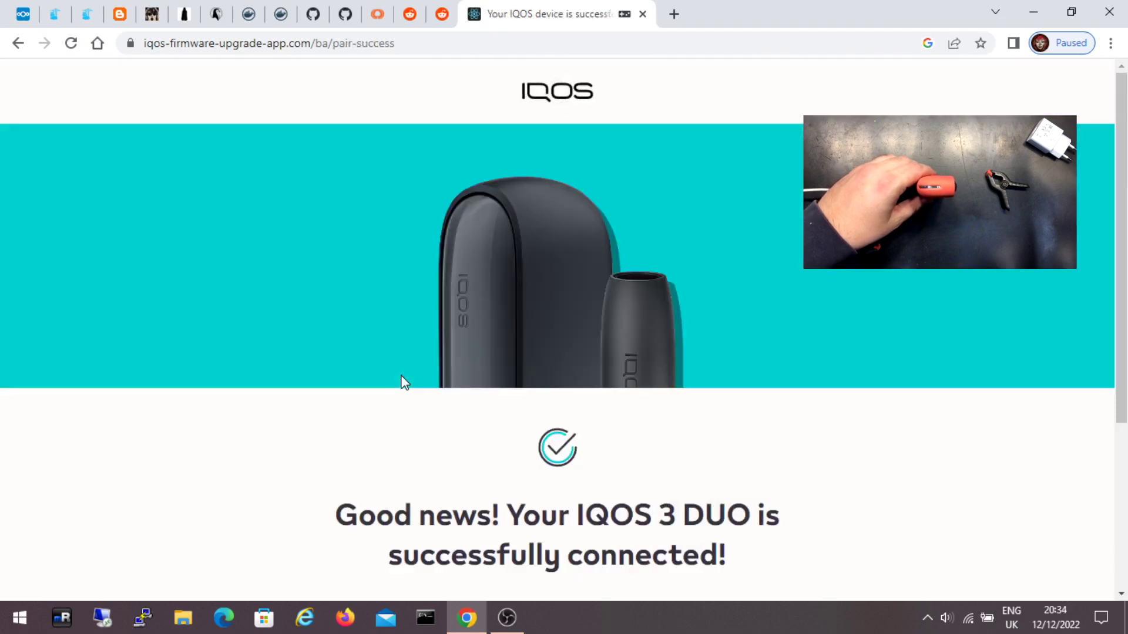
{"action": "scroll", "coordinate": [414, 383], "scroll_direction": "down", "scroll_amount": 4}
{"action": "left_click", "coordinate": [558, 381]}
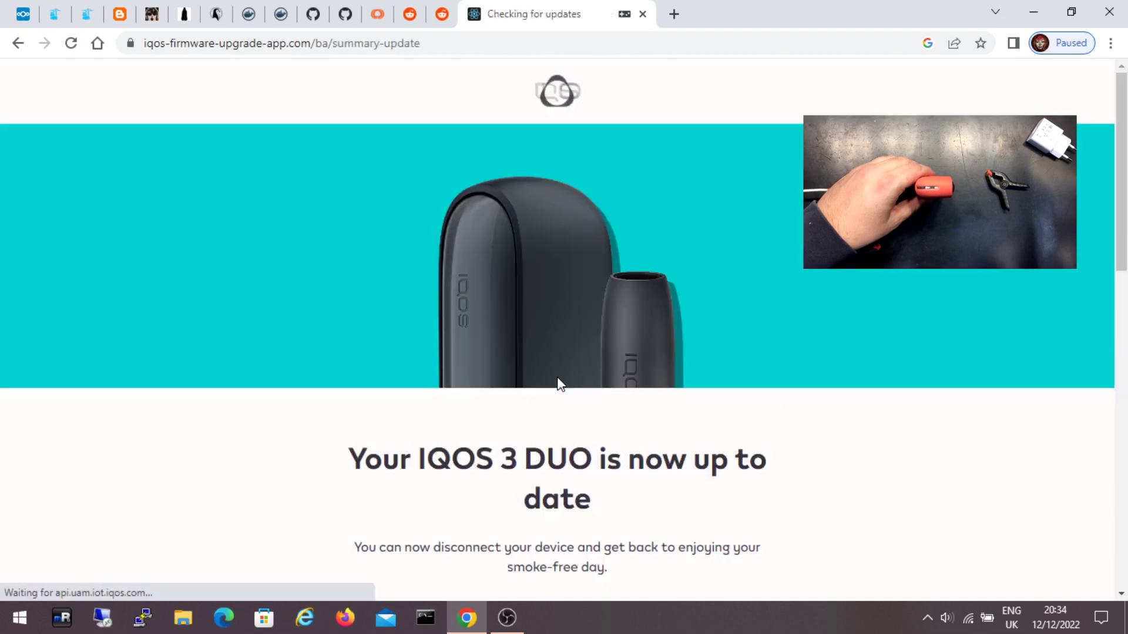
{"action": "scroll", "coordinate": [820, 402], "scroll_direction": "down", "scroll_amount": 1}
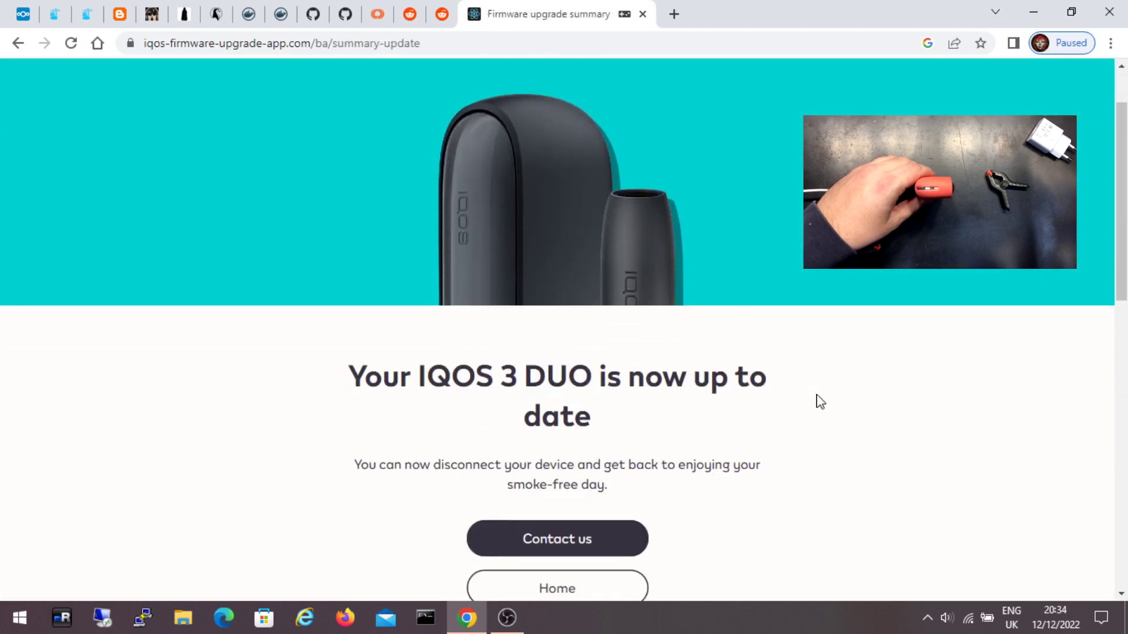
{"action": "scroll", "coordinate": [820, 402], "scroll_direction": "down", "scroll_amount": 1}
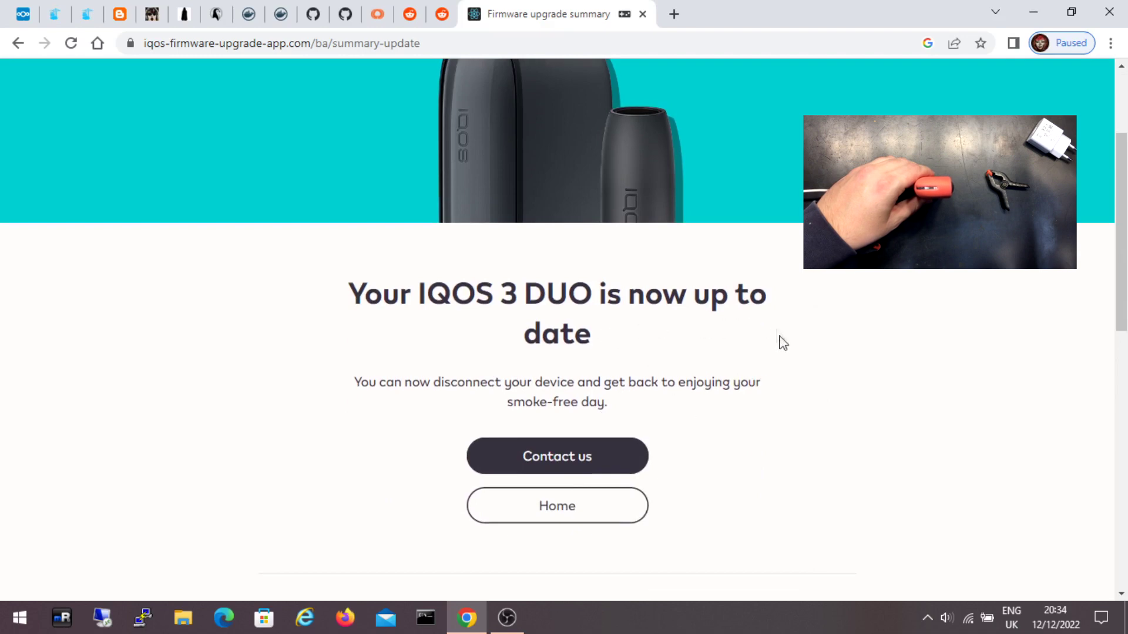
Use the Home button beneath the up-to-date message to return to the USB connection page
{"action": "left_click", "coordinate": [572, 508]}
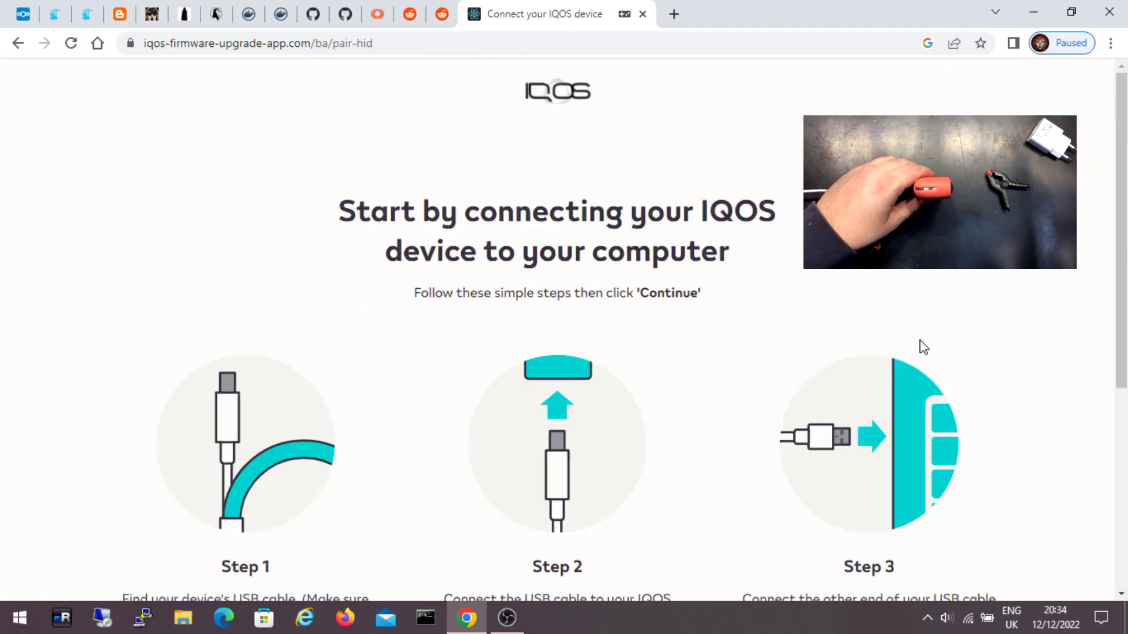